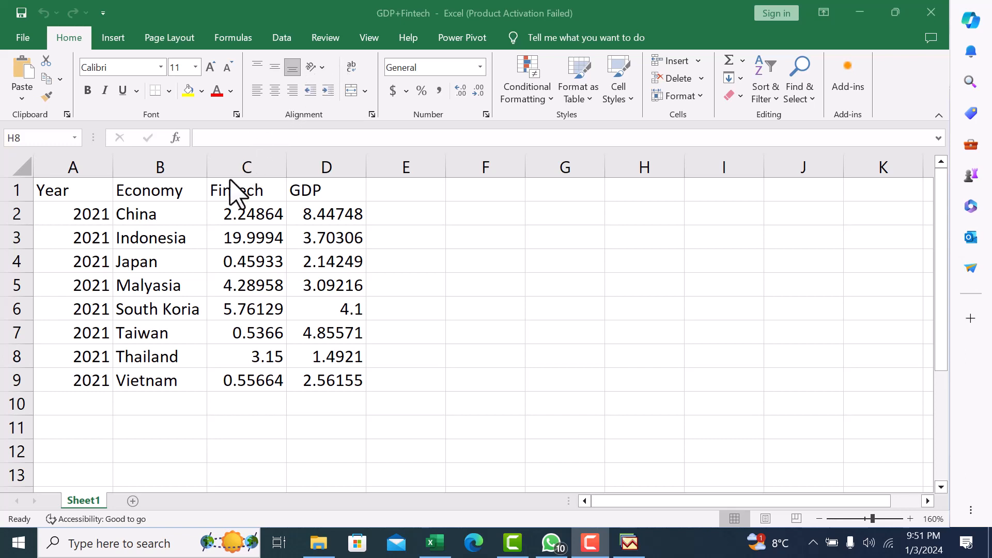
click(166, 220)
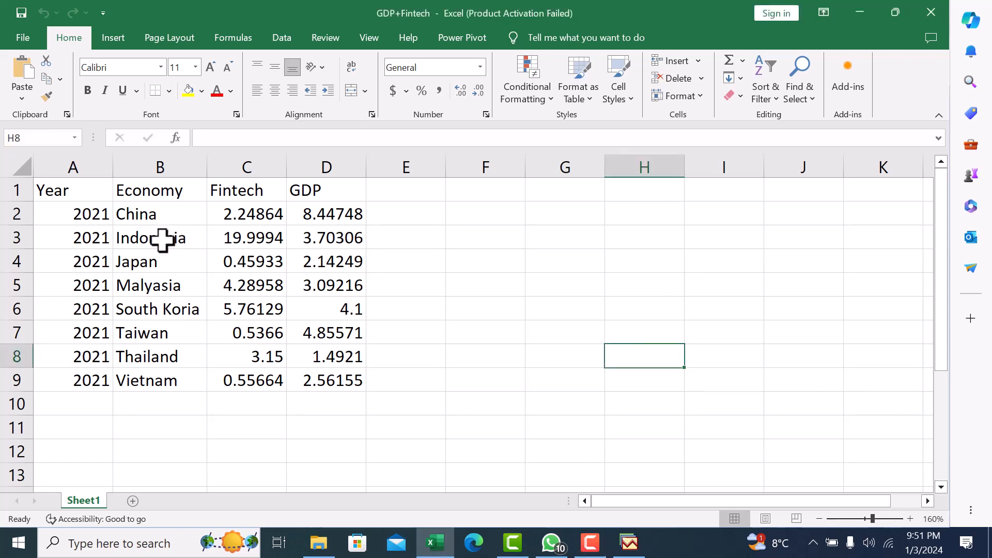
click(162, 238)
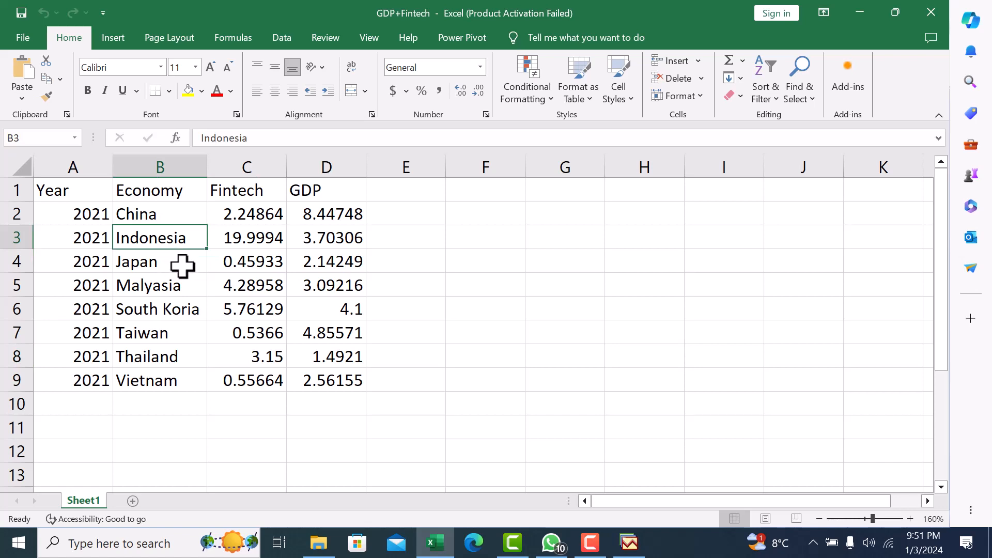
click(440, 375)
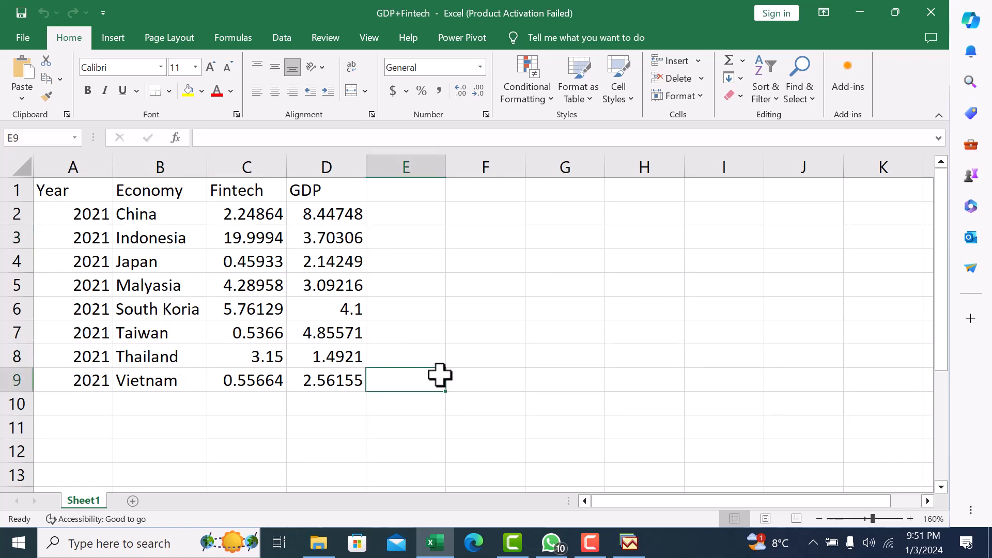
click(453, 398)
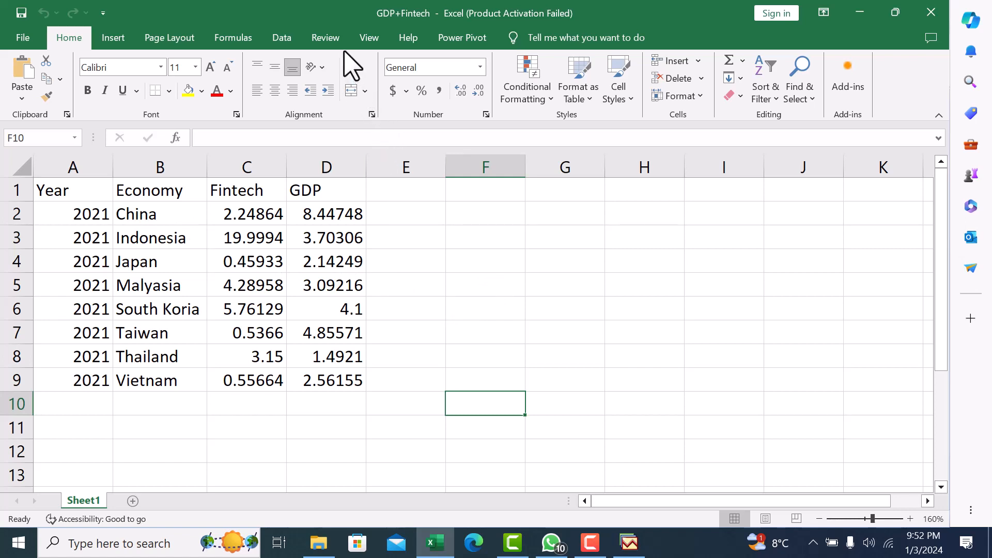
key(F9)
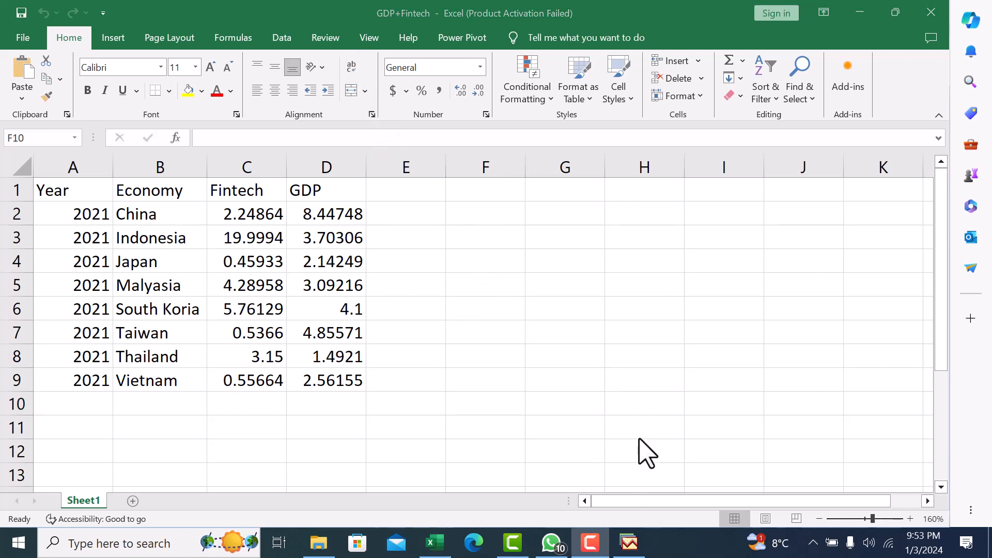
Switch to EViews and start a new workfile with the Unstructured / Undated structure type.
click(628, 542)
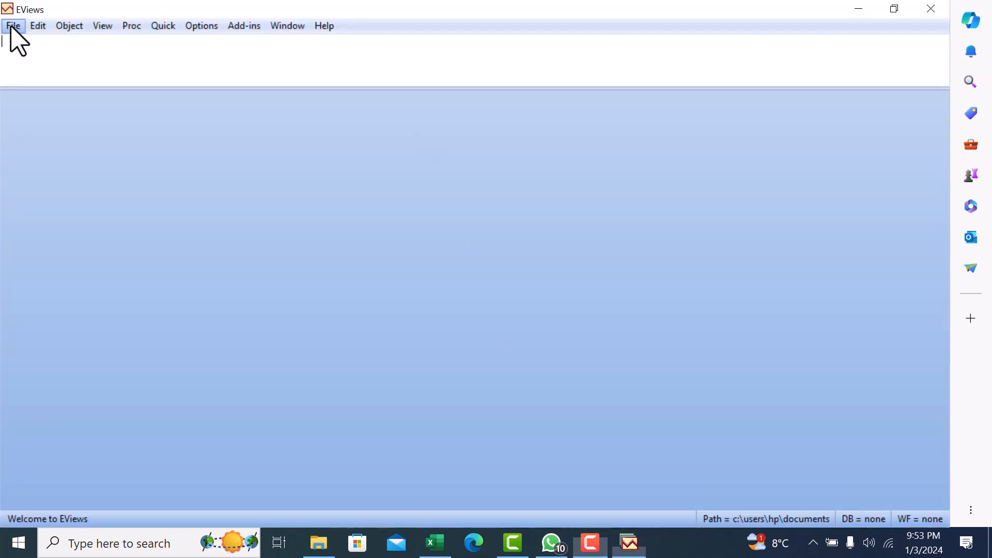
click(11, 26)
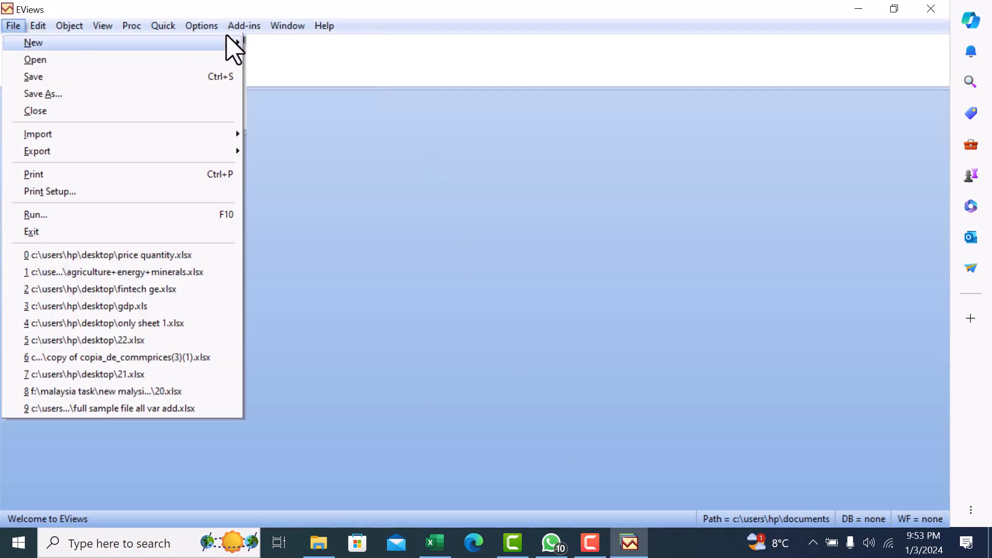
mouse_move(239, 46)
click(276, 46)
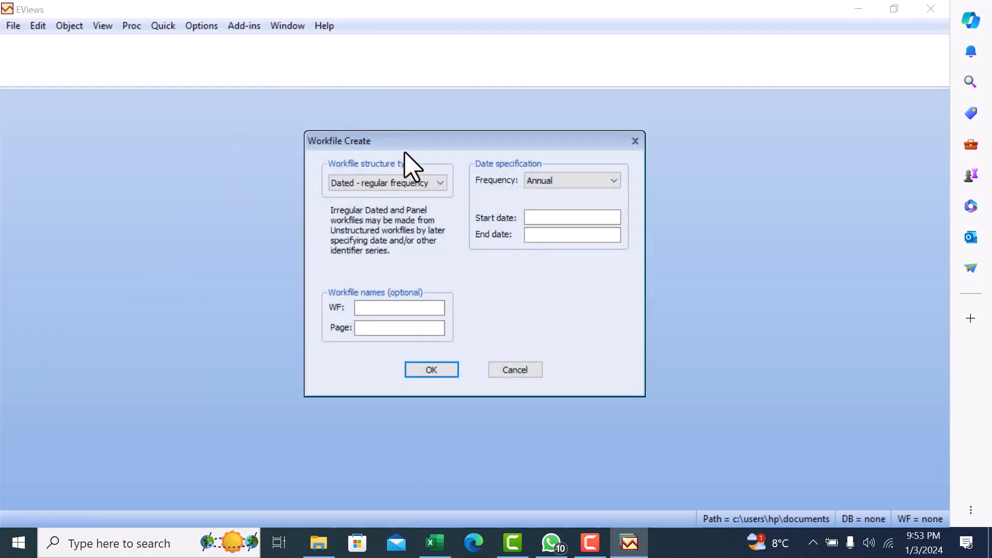
click(439, 184)
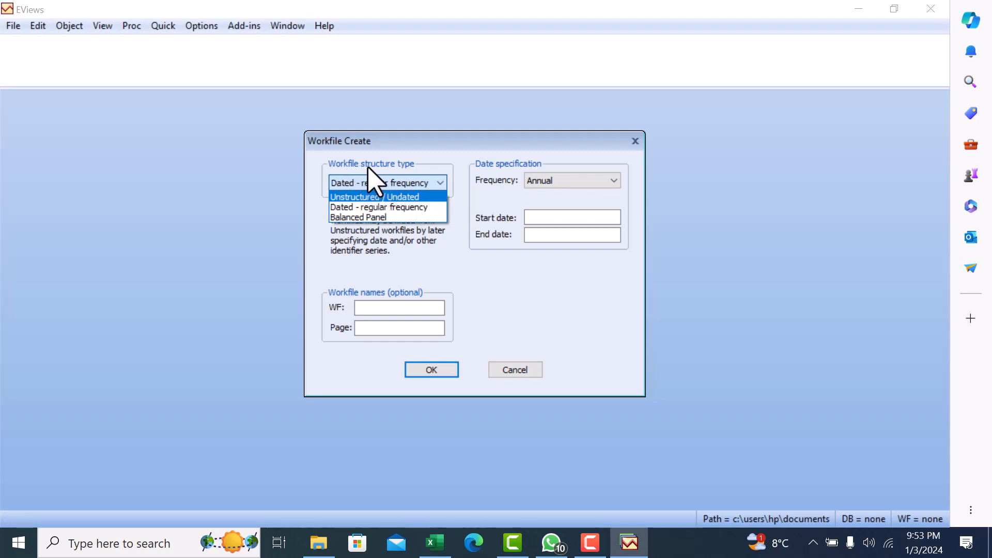
click(416, 197)
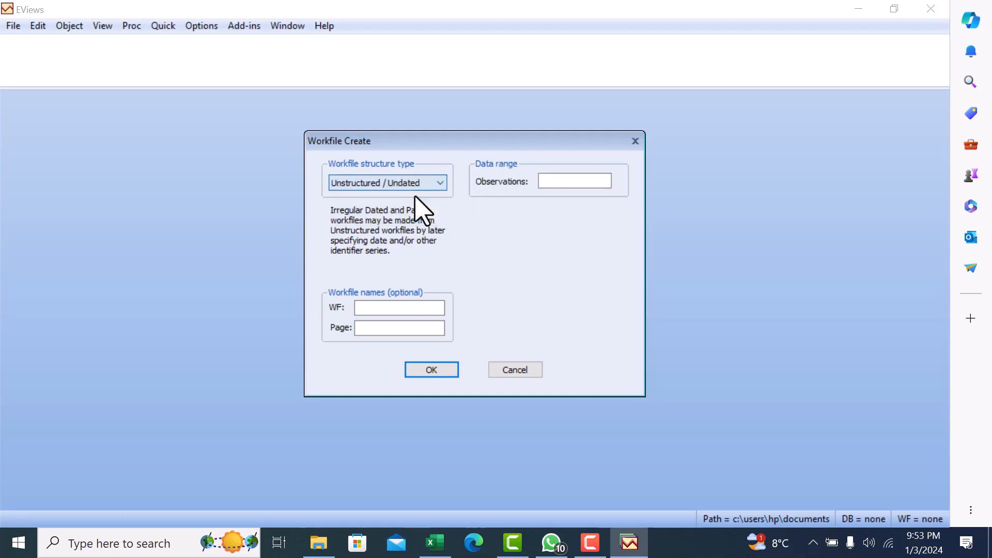
Count the Fintech values in C2:C9 of the Excel sheet and create the EViews workfile with 8 observations.
click(556, 182)
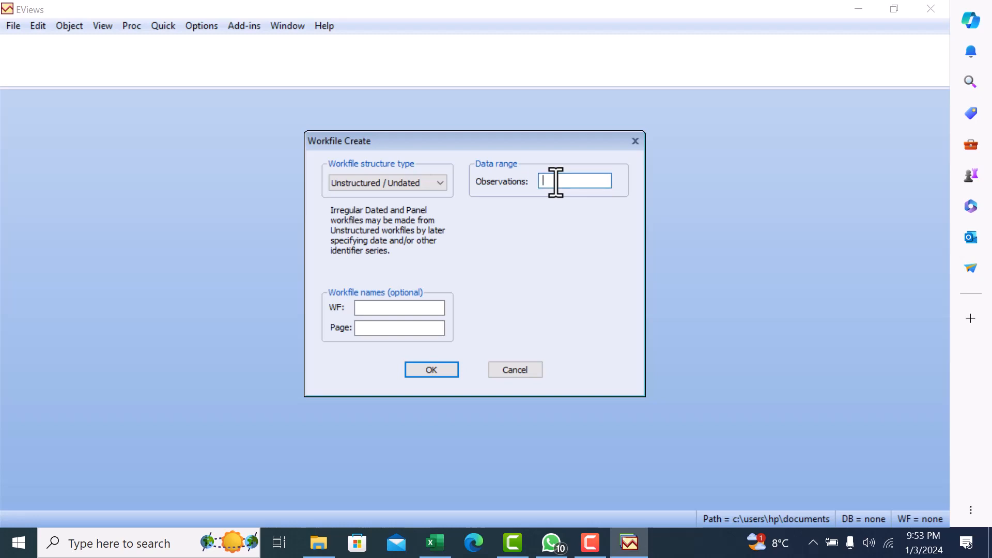
click(435, 547)
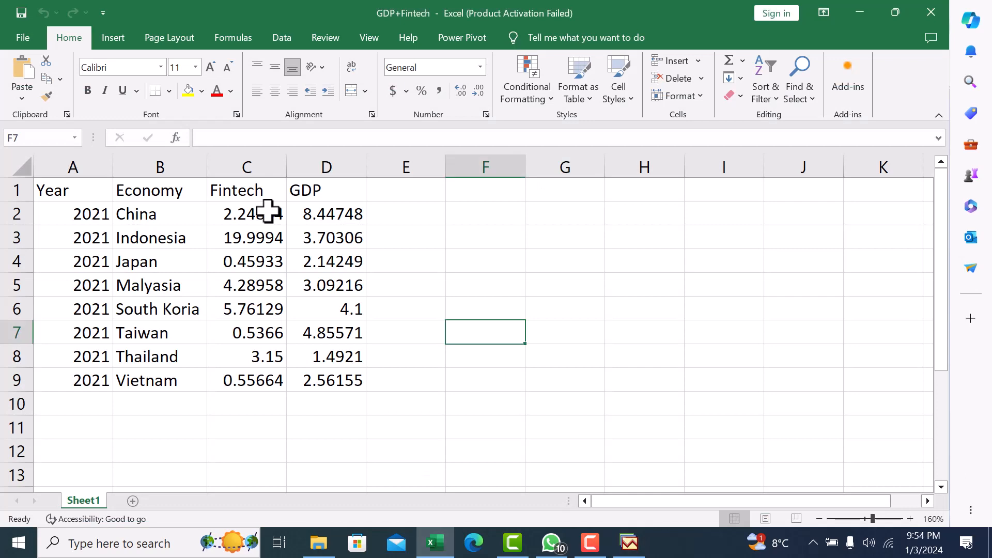
drag(268, 211, 264, 378)
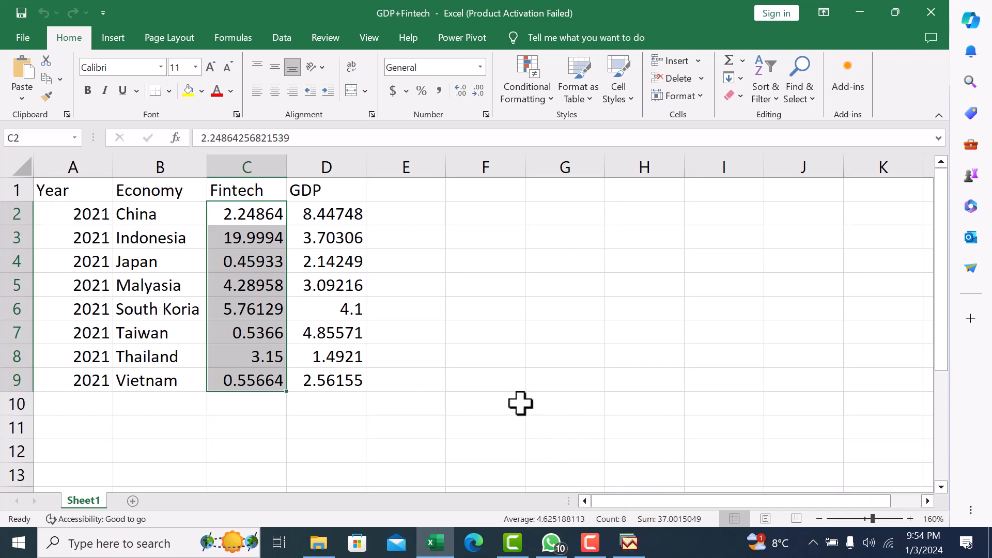
click(460, 366)
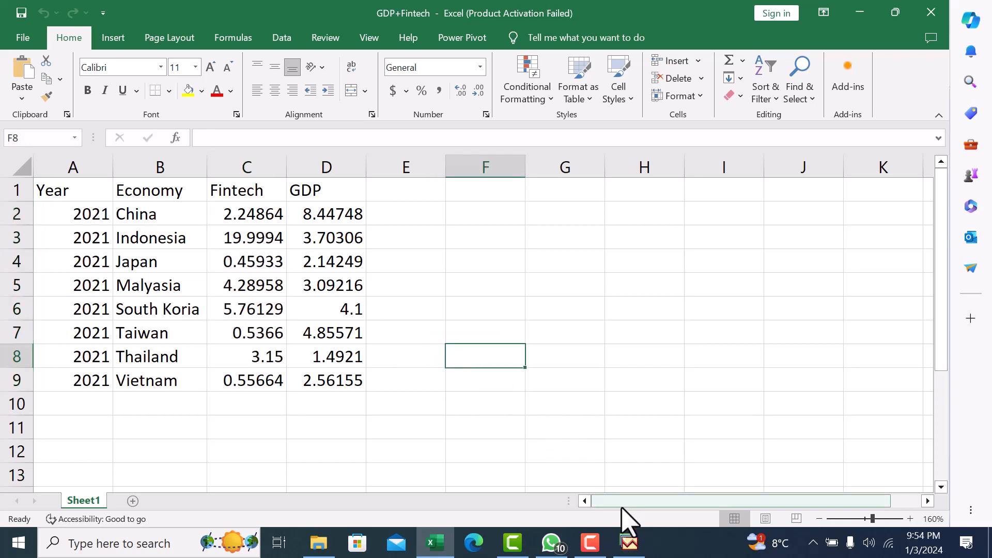
click(629, 542)
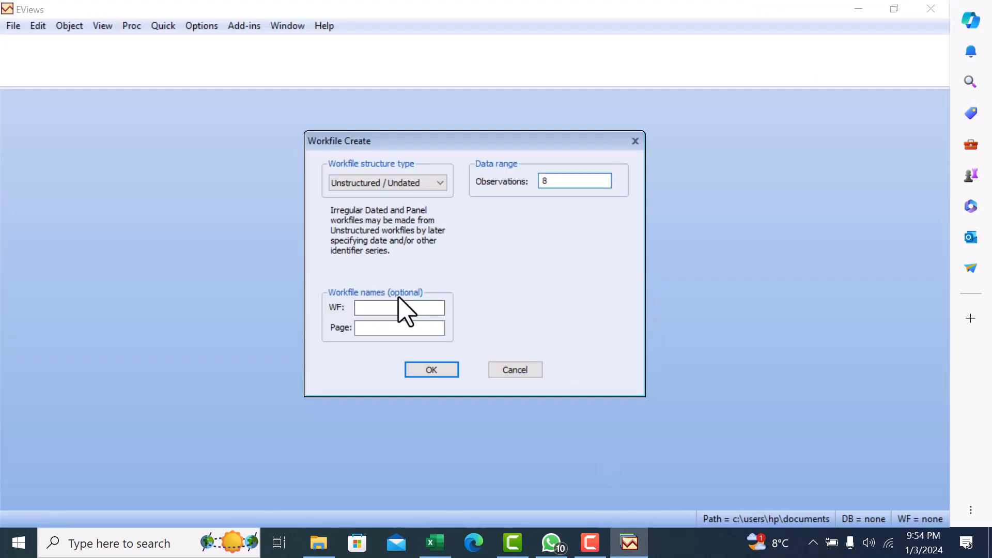
click(433, 371)
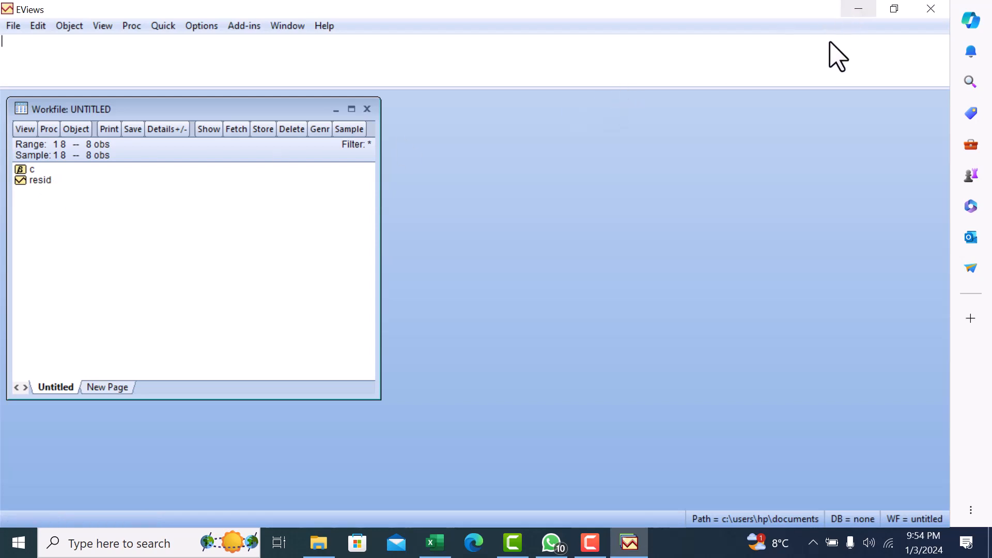
key(F9)
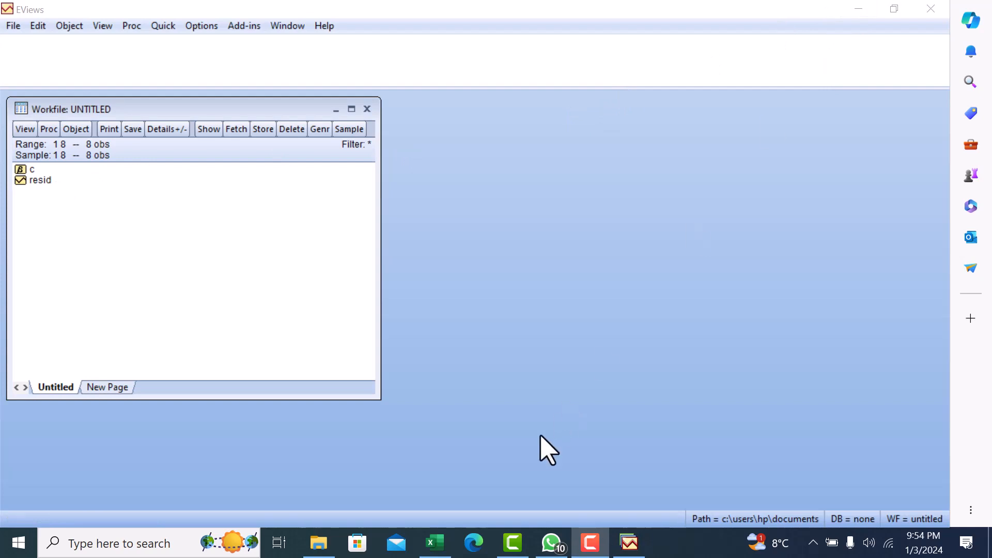
click(435, 542)
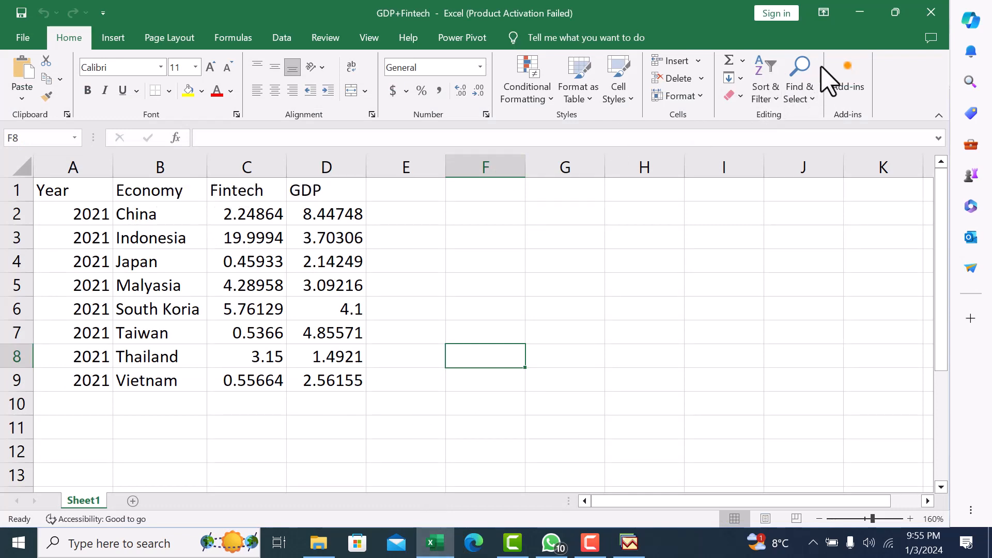
key(F9)
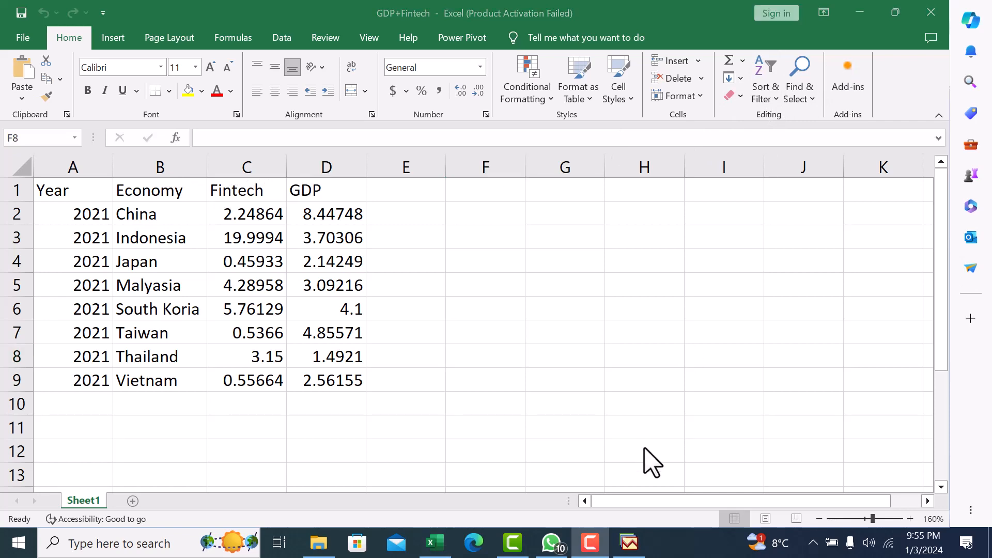
Switch to EViews and generate a series with the command "genr Economy = 0".
click(633, 549)
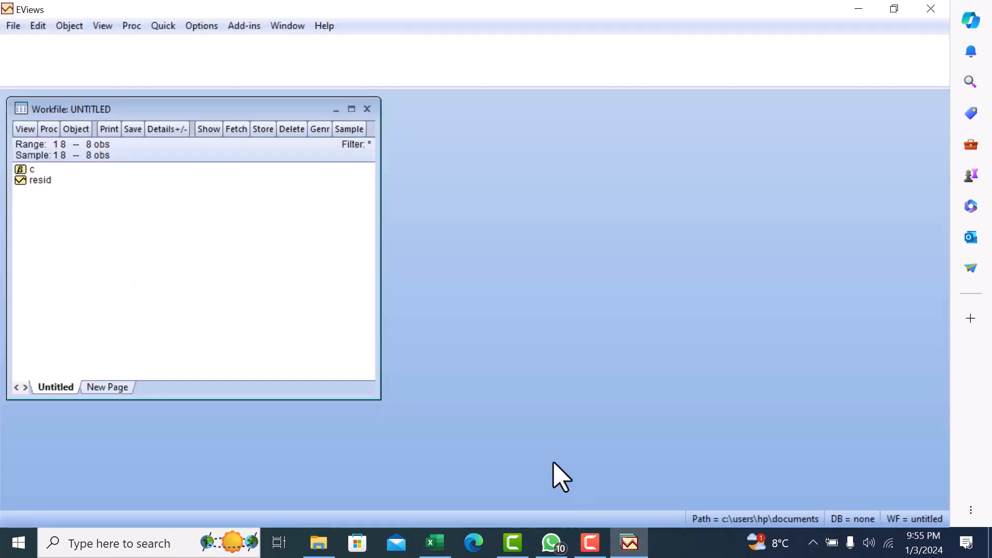
click(85, 51)
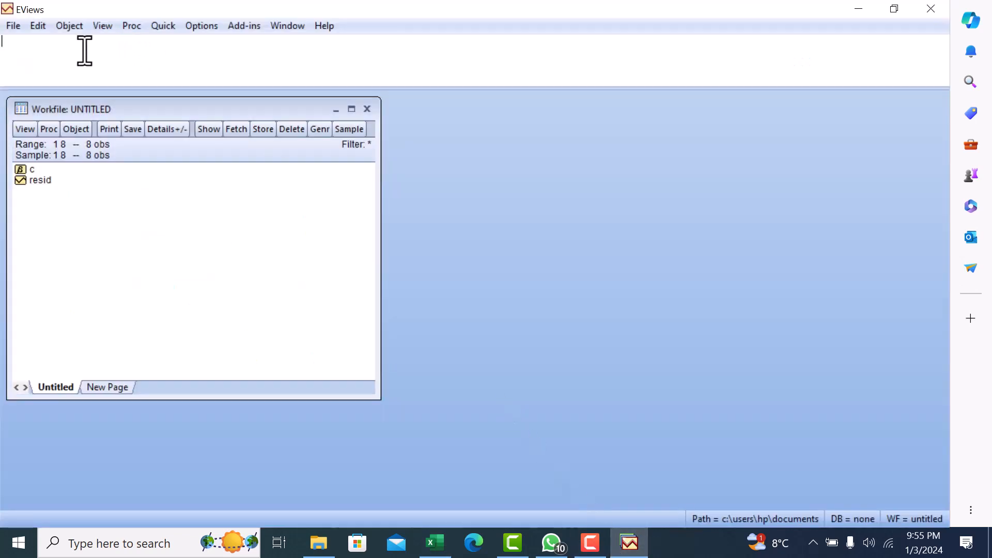
text(genr Economy = 0)
key(Return)
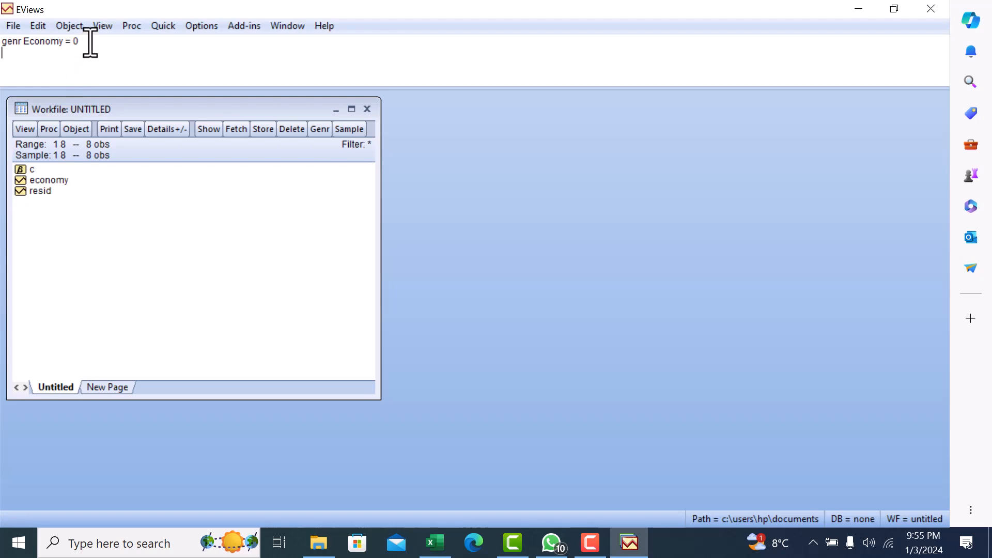
Generate a second series with the command "genr Fintech = 0".
text(F)
key(BackSpace)
text(genr Fintech)
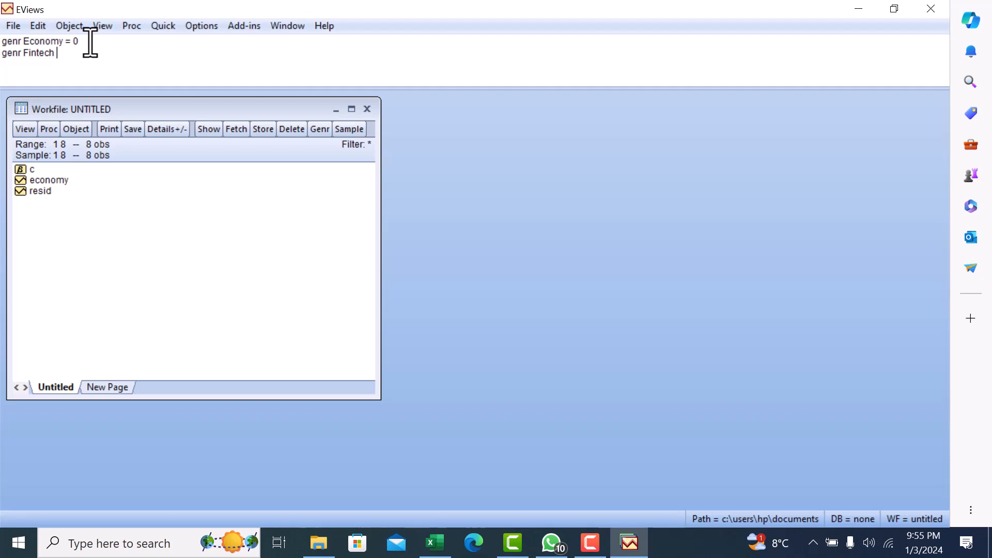
text( = 0)
key(Return)
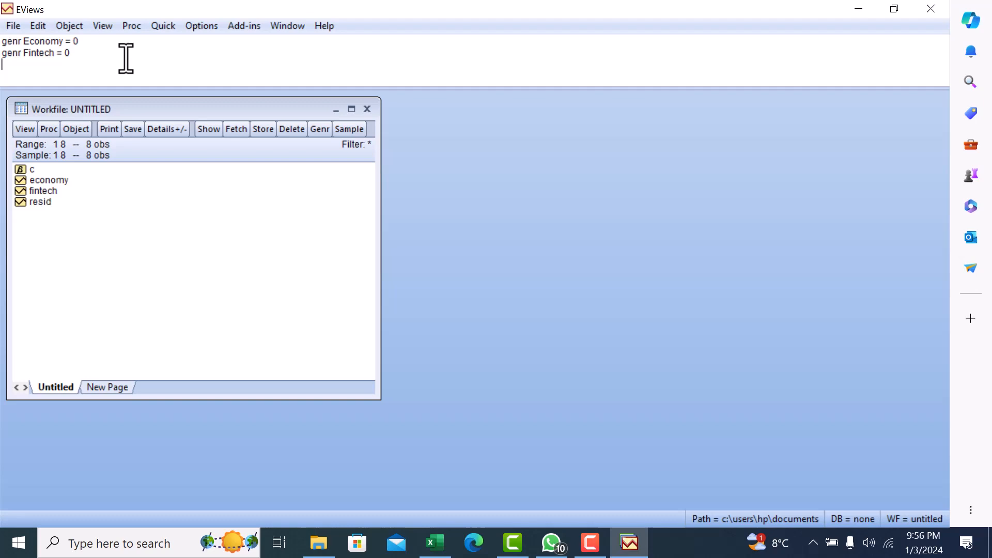
Generate a third series with the command "Genr GDP = 0".
text(Genr GDP = 0)
key(Return)
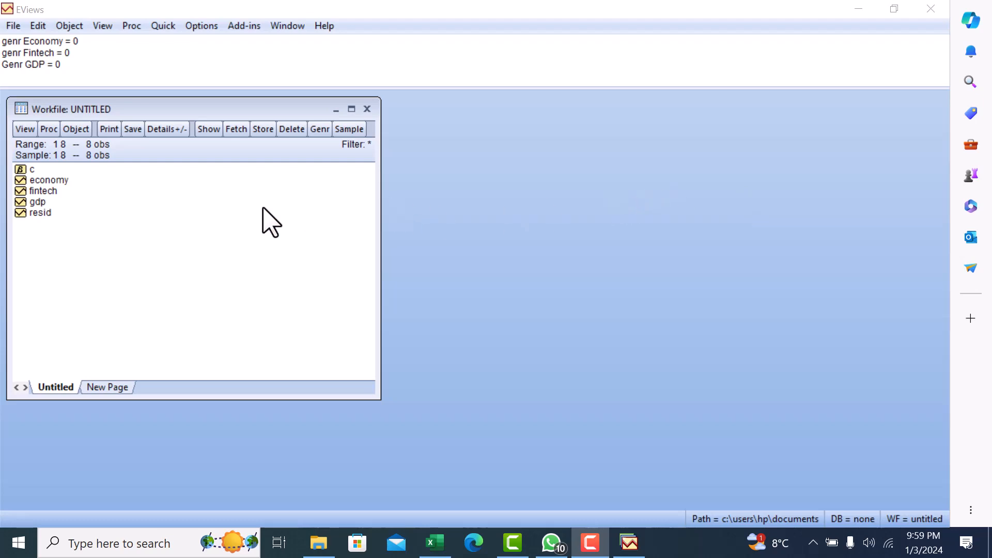
Open the fintech series and turn on editing at its first observation.
double_click(50, 193)
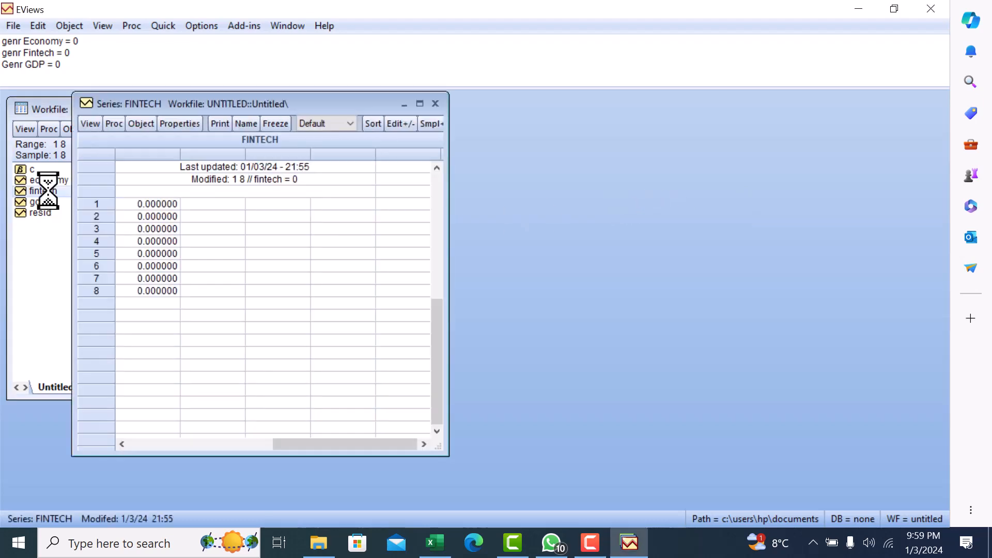
click(143, 206)
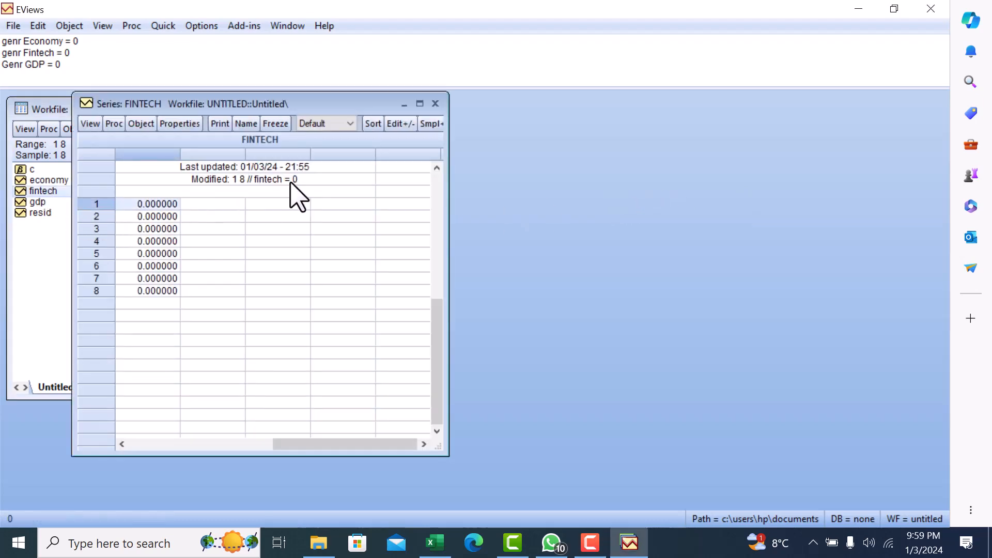
click(407, 124)
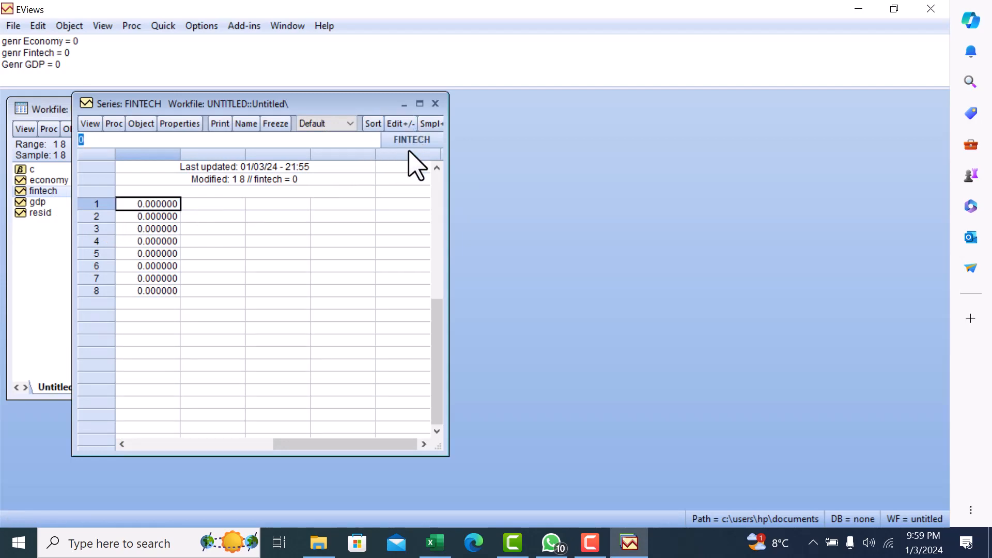
Switch to Excel and copy the Fintech values in C2:C9.
click(435, 543)
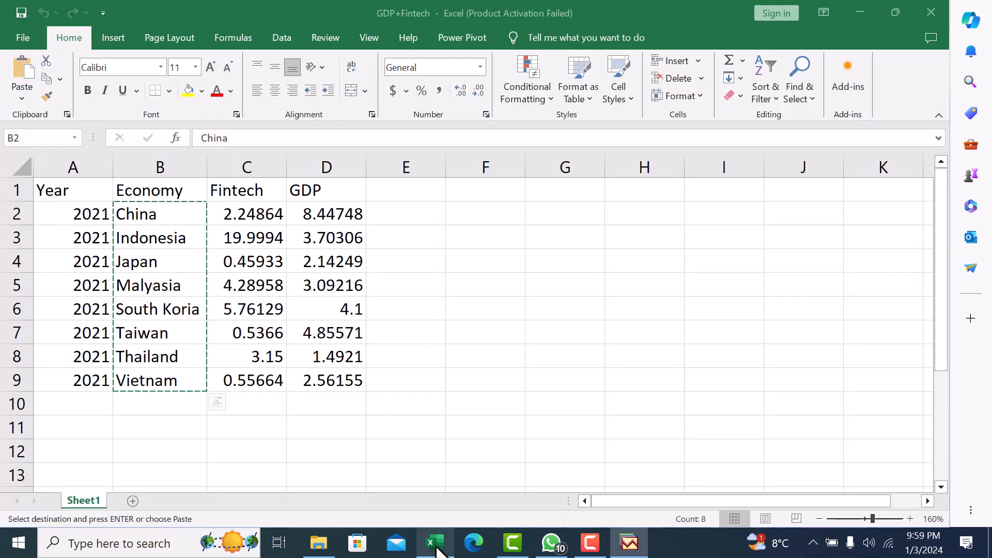
click(460, 379)
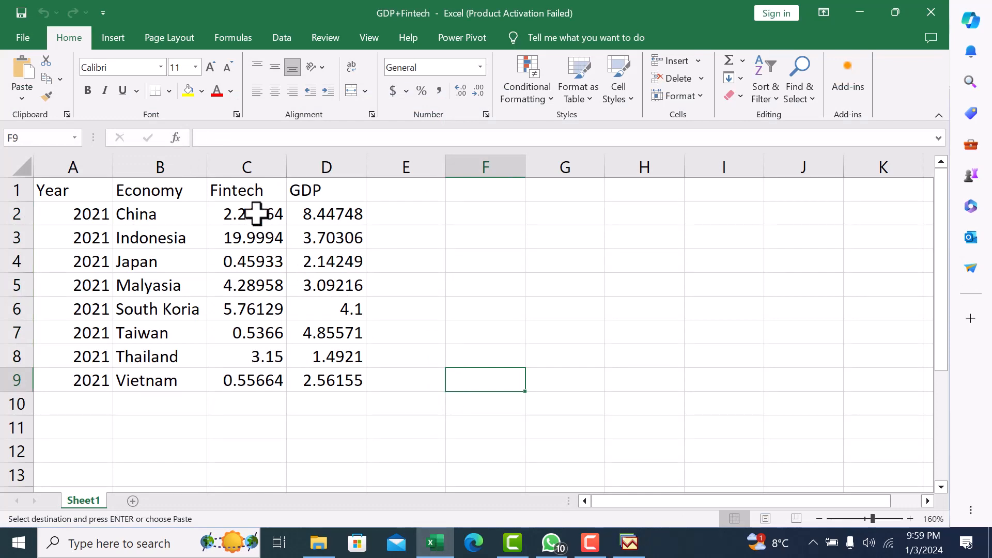
drag(253, 214, 258, 378)
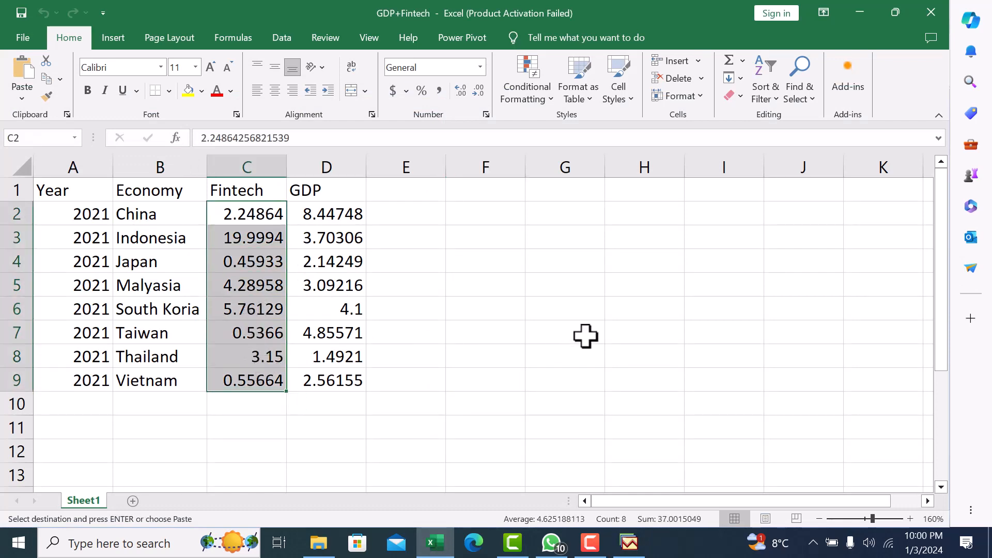
key(ctrl+c)
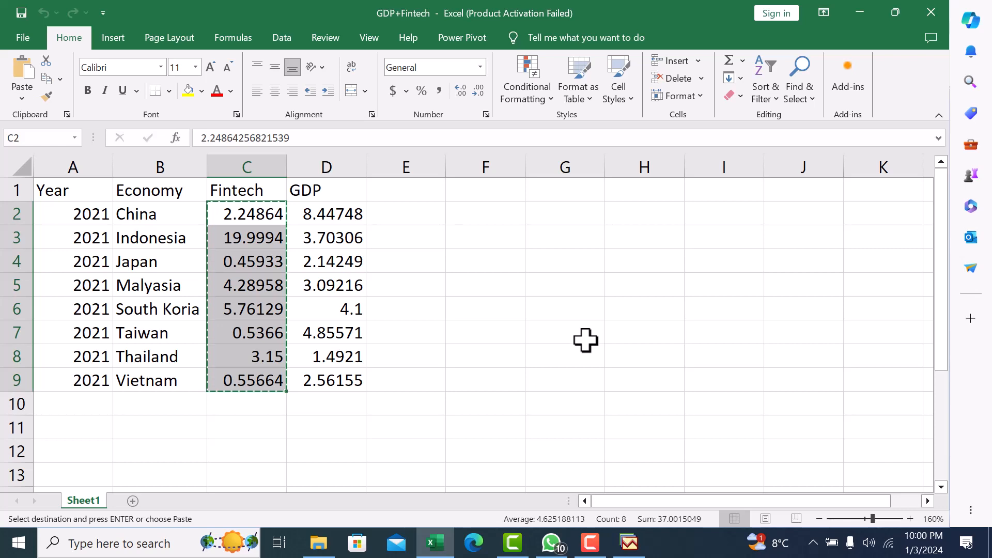
Switch to EViews, paste the copied values into the fintech series from observation 1, and turn editing off.
click(629, 543)
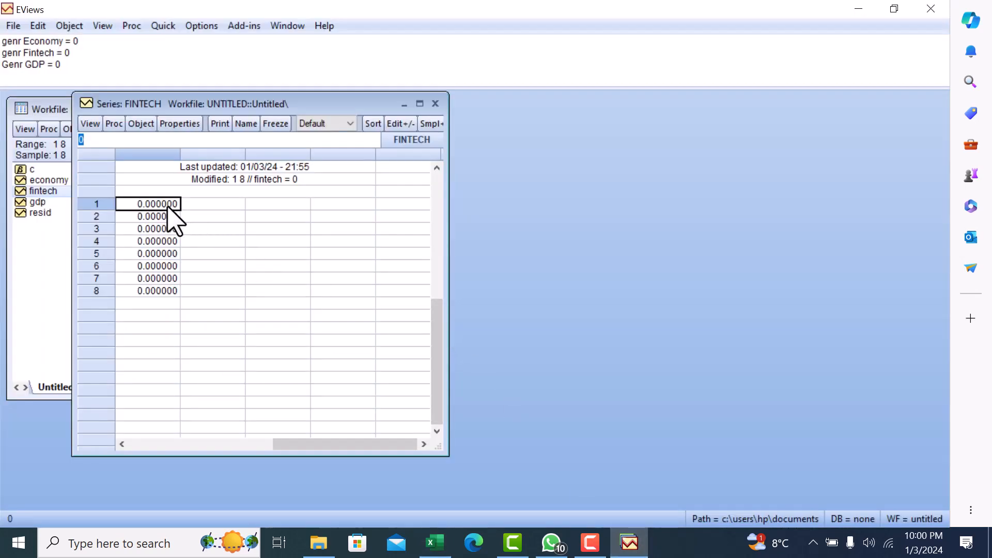
key(ctrl+v)
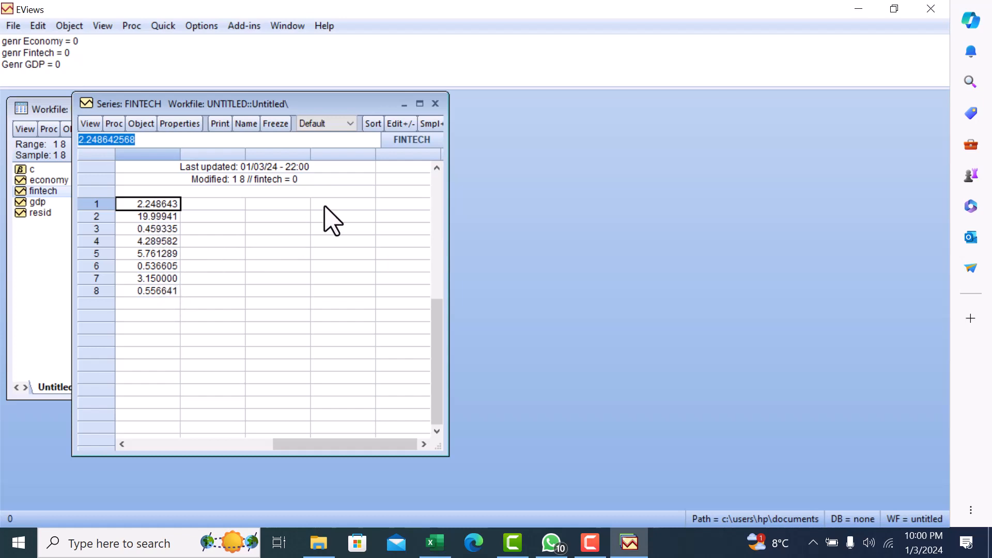
click(398, 127)
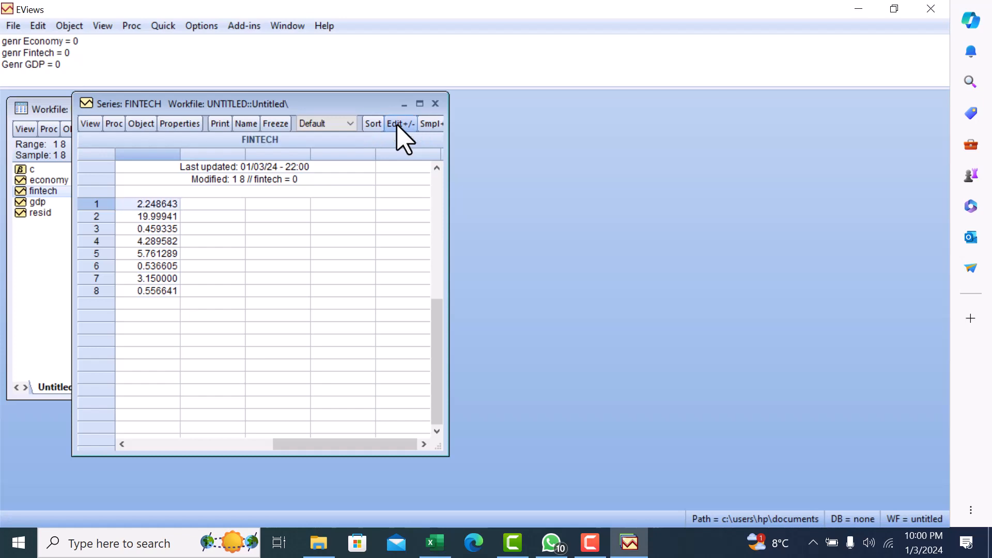
Close the fintech series, open the gdp series, and turn on editing at its first observation.
click(436, 105)
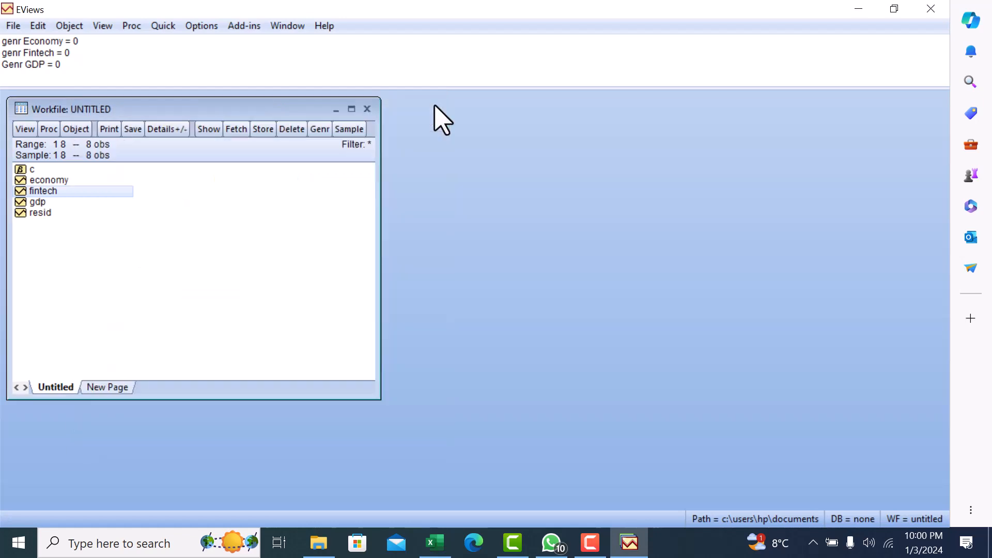
double_click(38, 202)
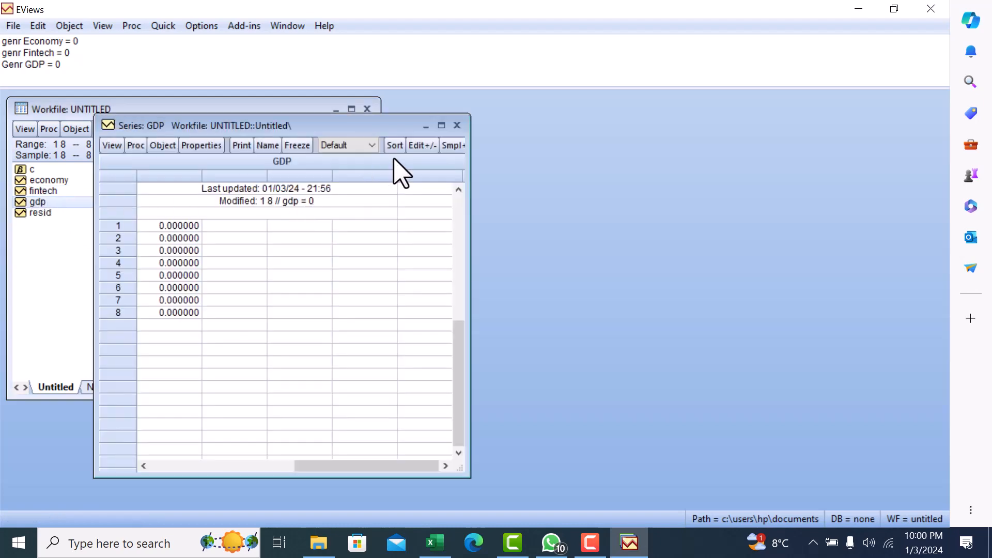
click(182, 226)
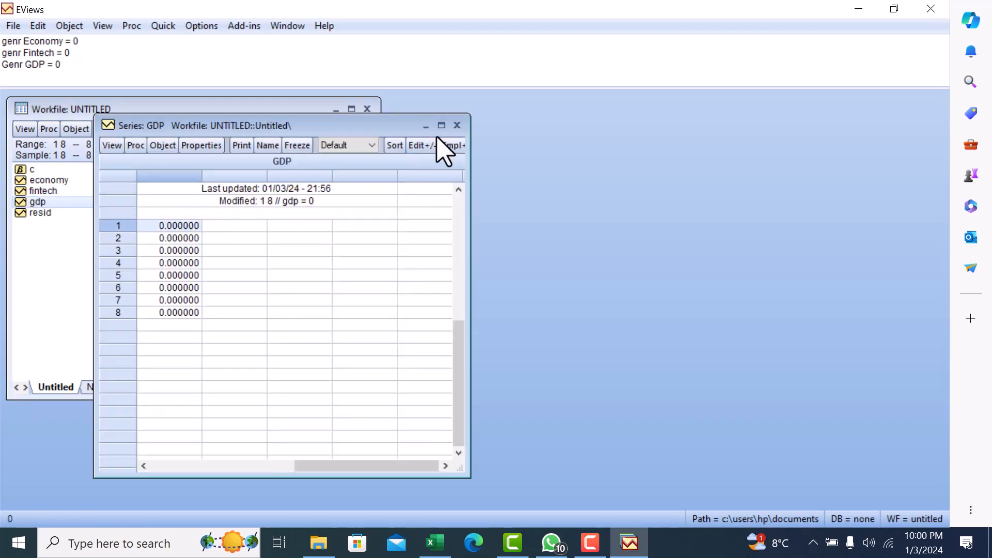
click(422, 145)
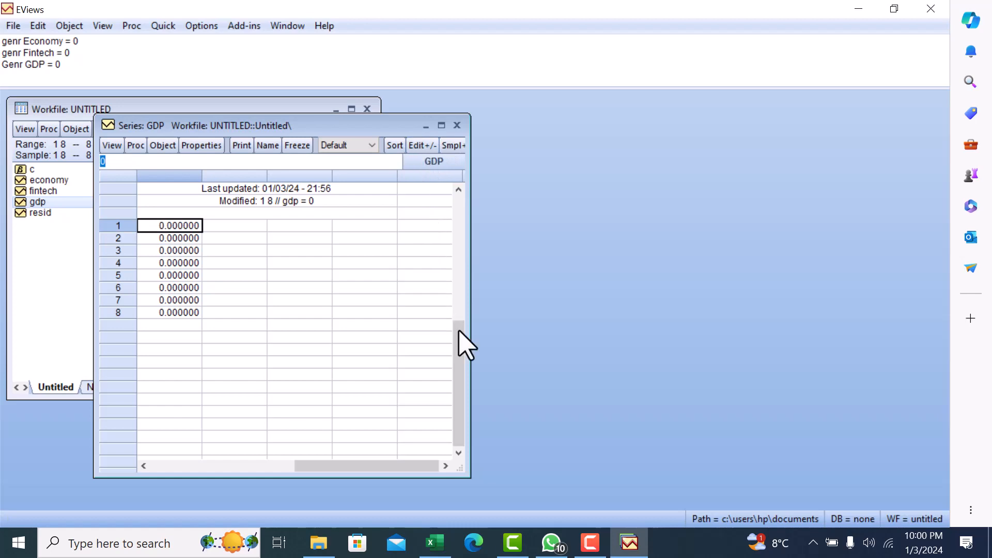
Switch to Excel and copy the GDP values in D2:D9.
click(437, 542)
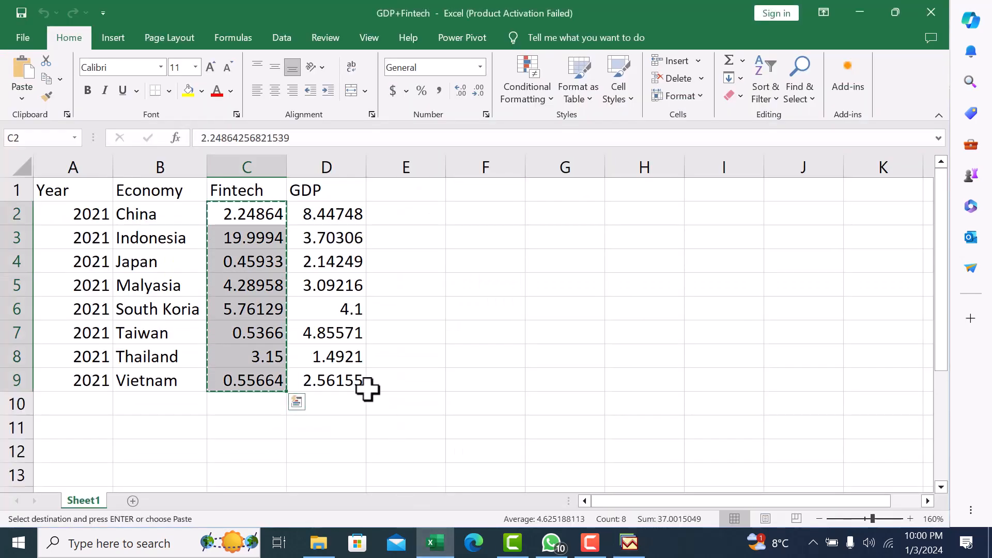
click(326, 222)
drag(325, 223, 333, 372)
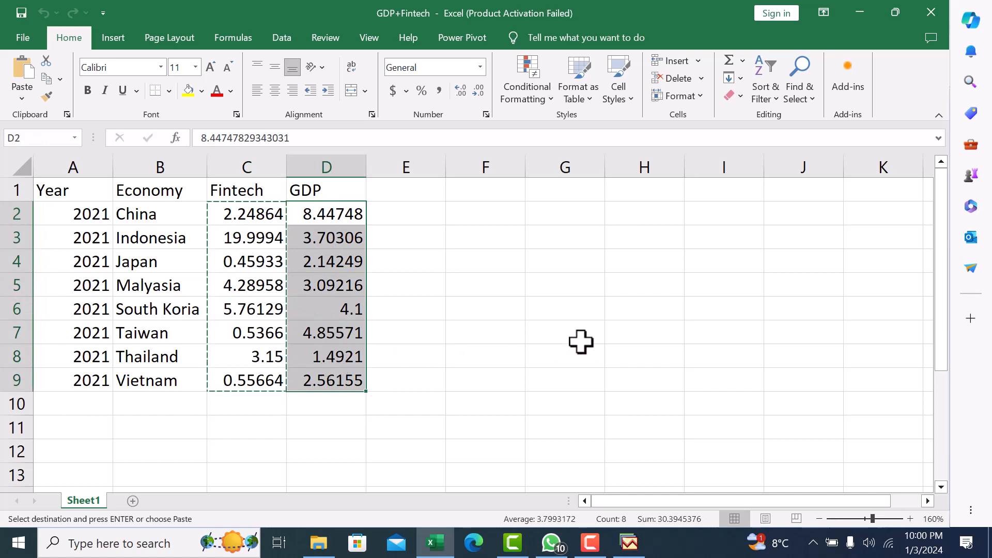
key(ctrl+c)
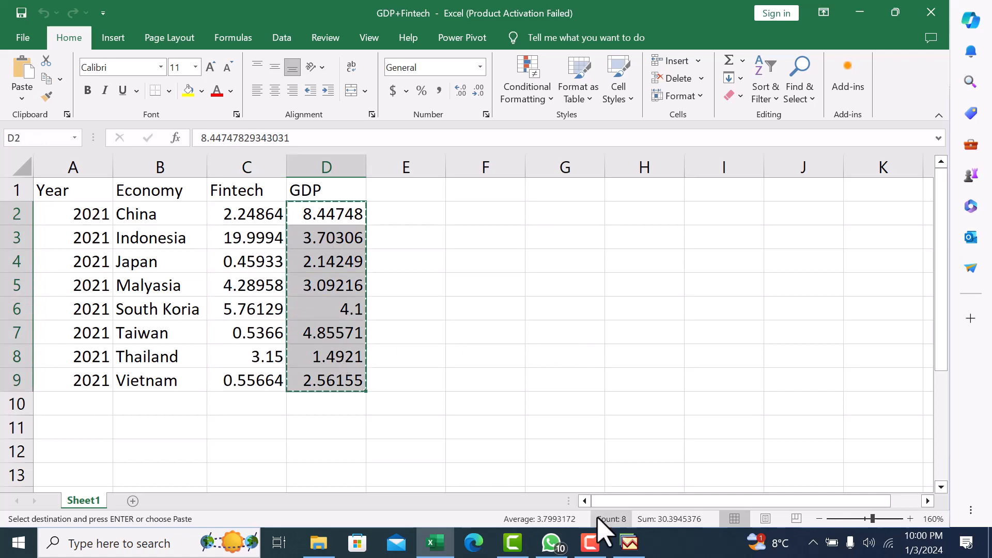
Switch to EViews, paste the copied values into the gdp series from observation 1, then turn editing off and close the series.
click(629, 542)
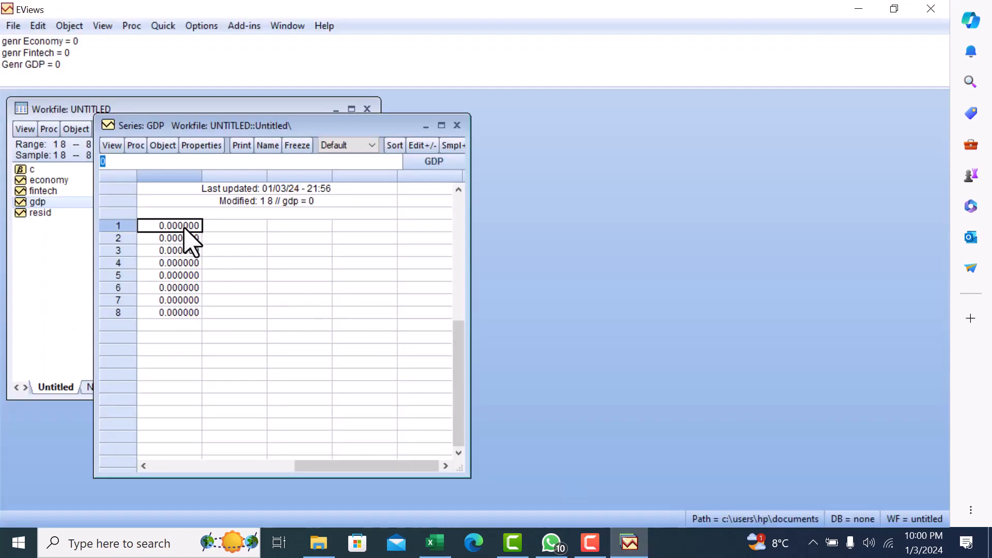
key(ctrl+v)
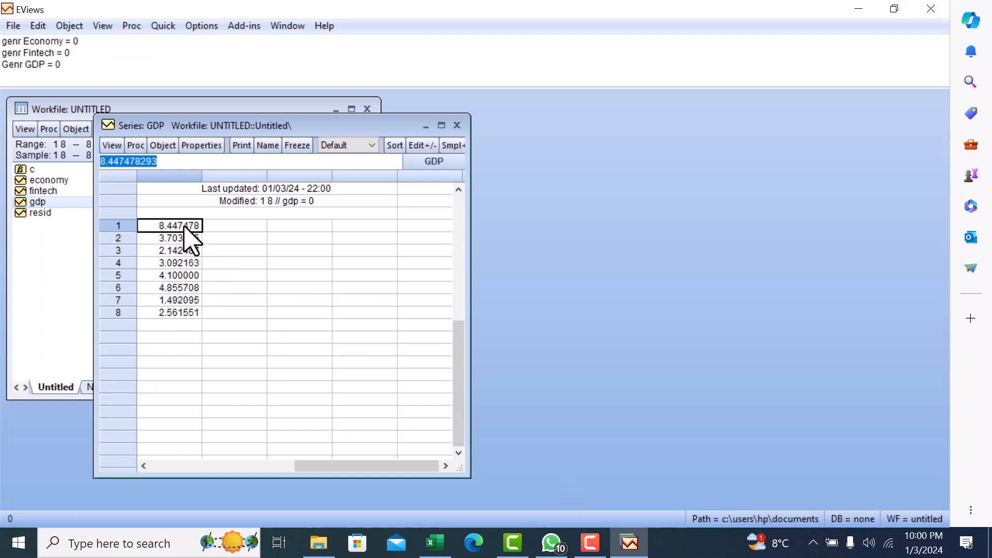
click(417, 146)
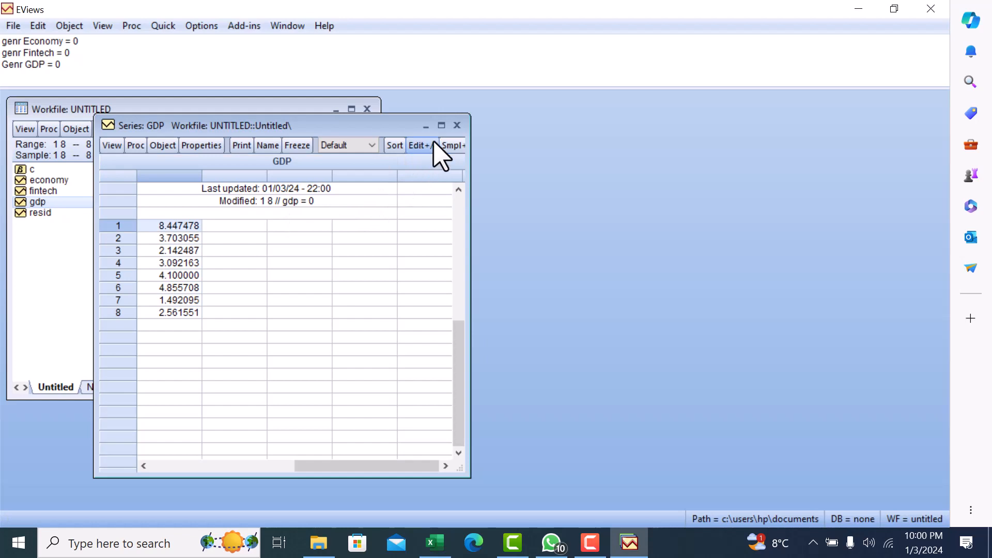
click(457, 126)
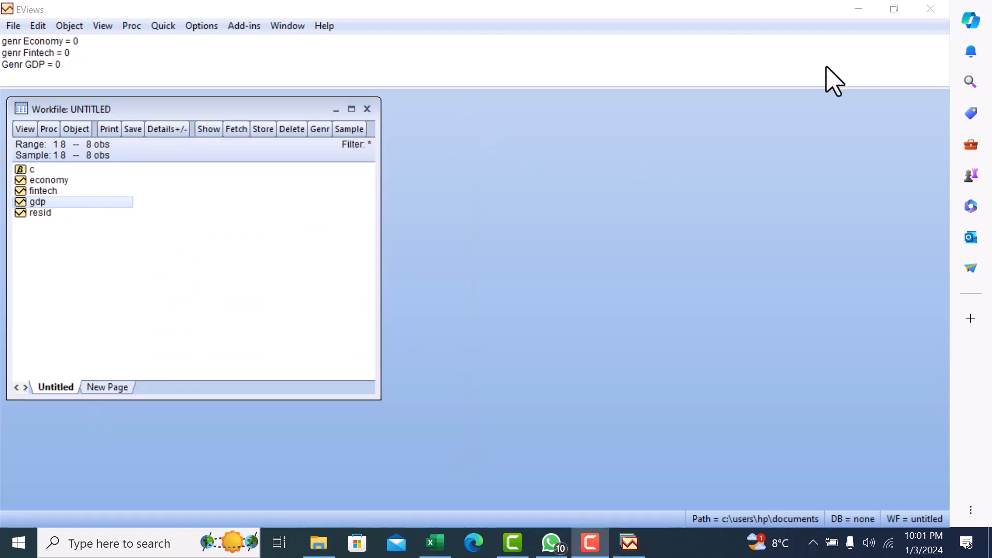
Open the fintech and gdp series together as a group to view their values.
click(229, 268)
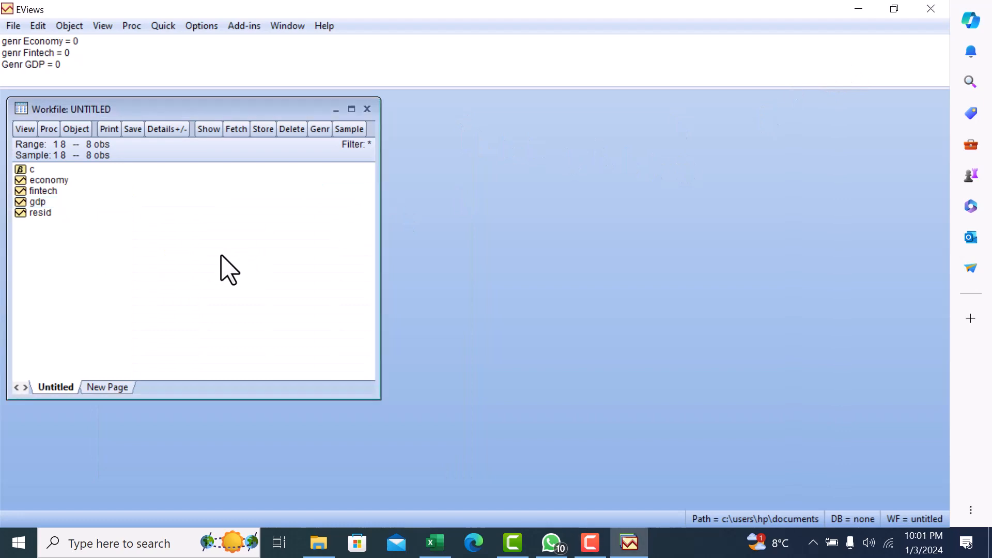
click(42, 191)
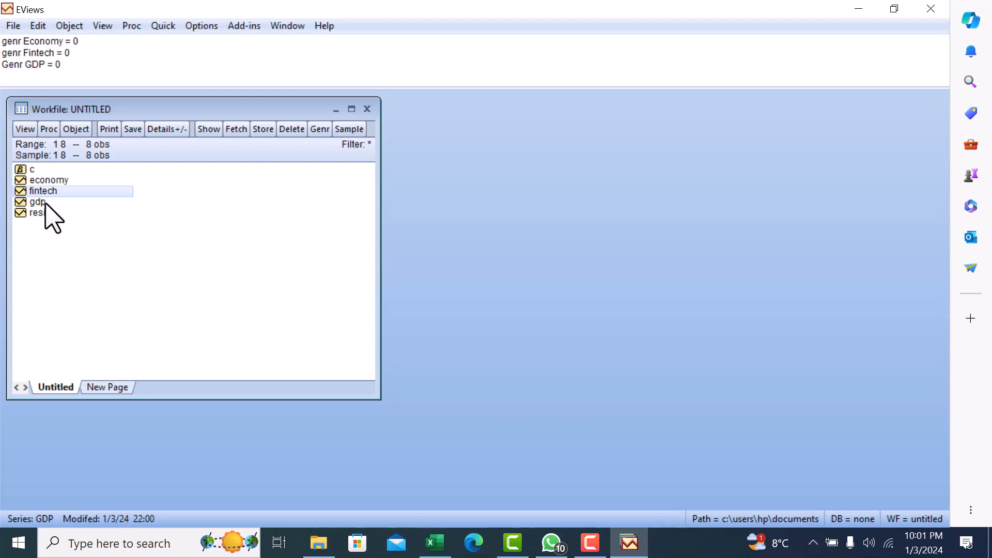
ctrl+click(38, 202)
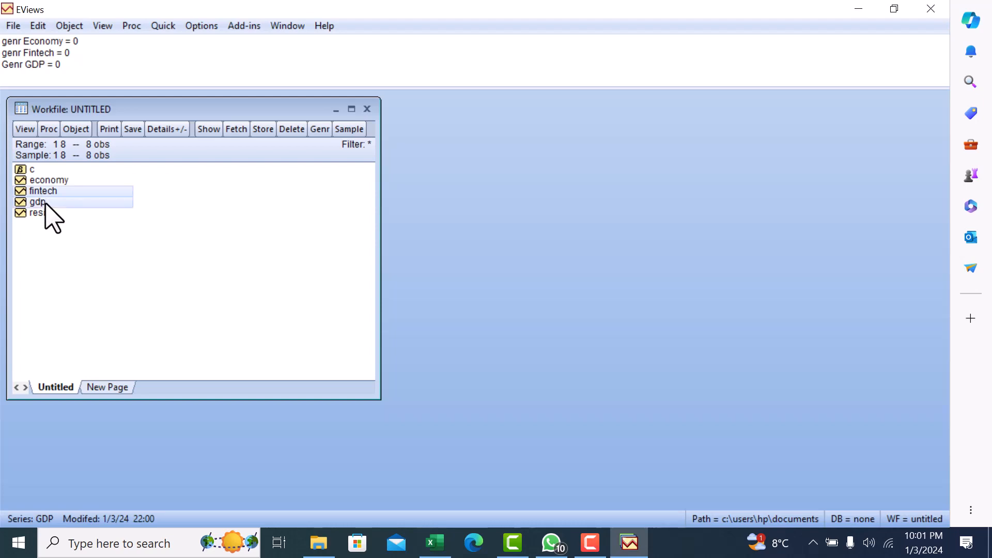
right_click(47, 203)
mouse_move(120, 214)
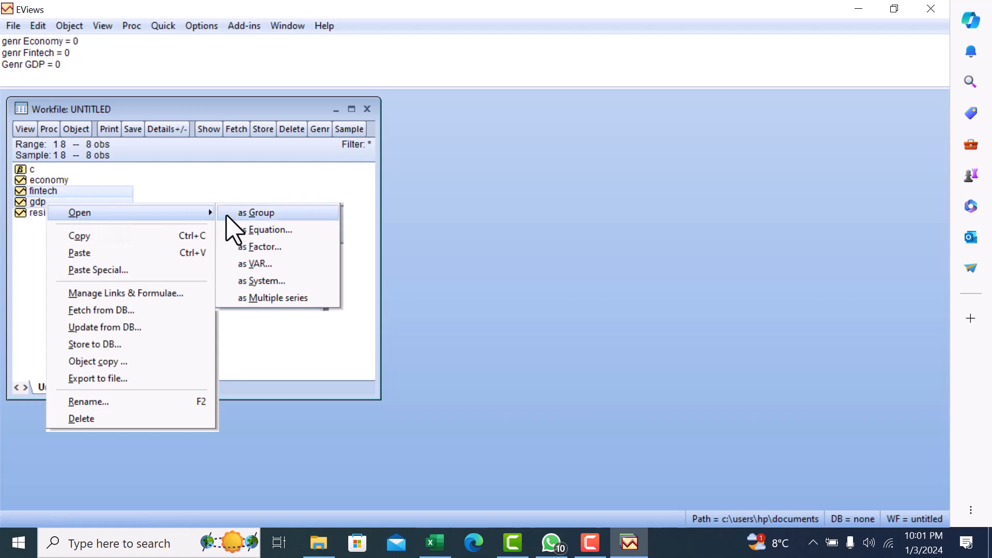
click(268, 214)
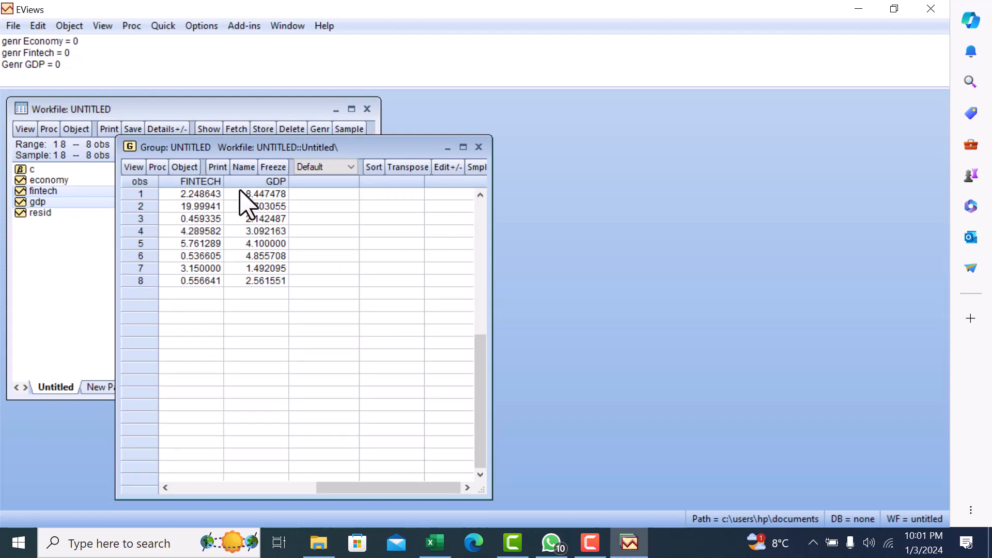
Close and delete the untitled group, and close the workfile without saving it.
click(479, 148)
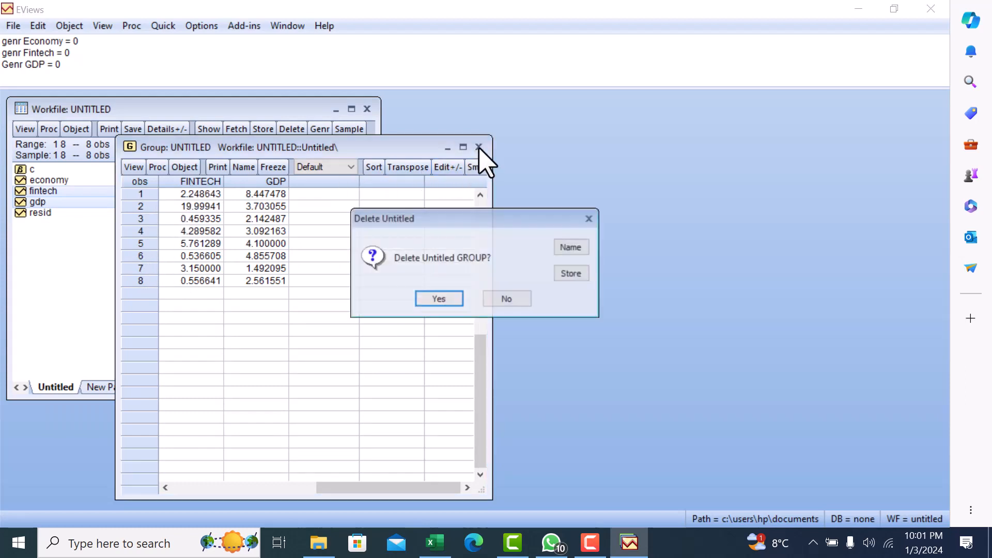
click(439, 299)
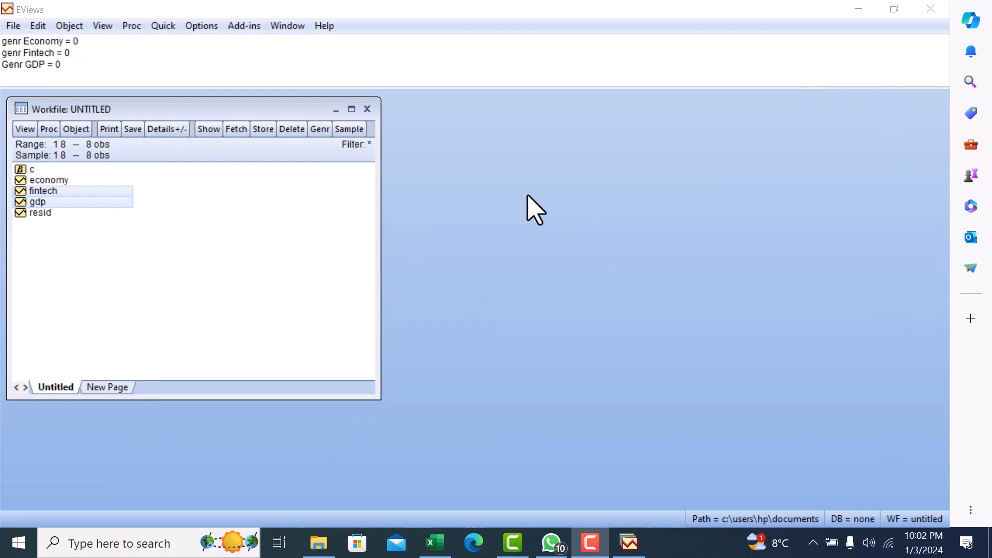
click(367, 110)
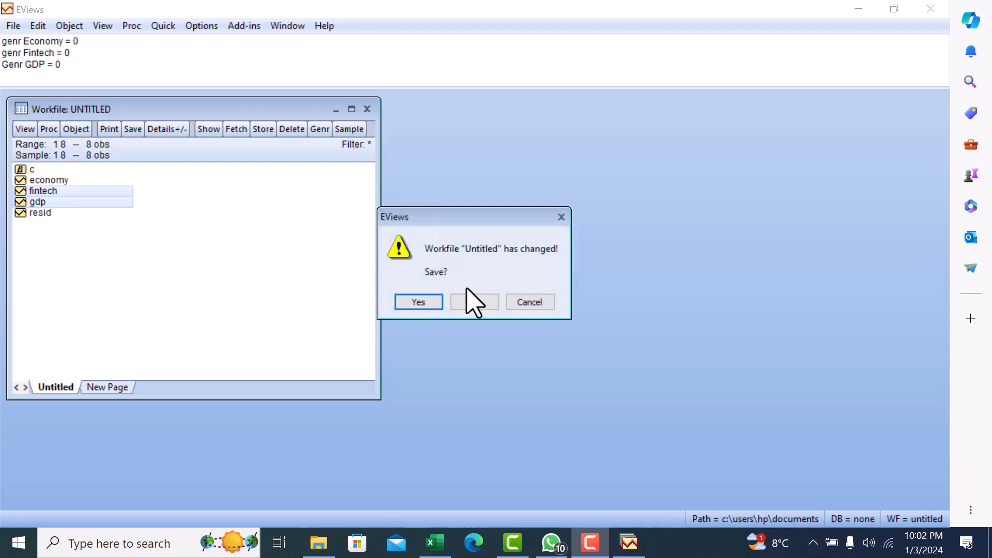
click(474, 303)
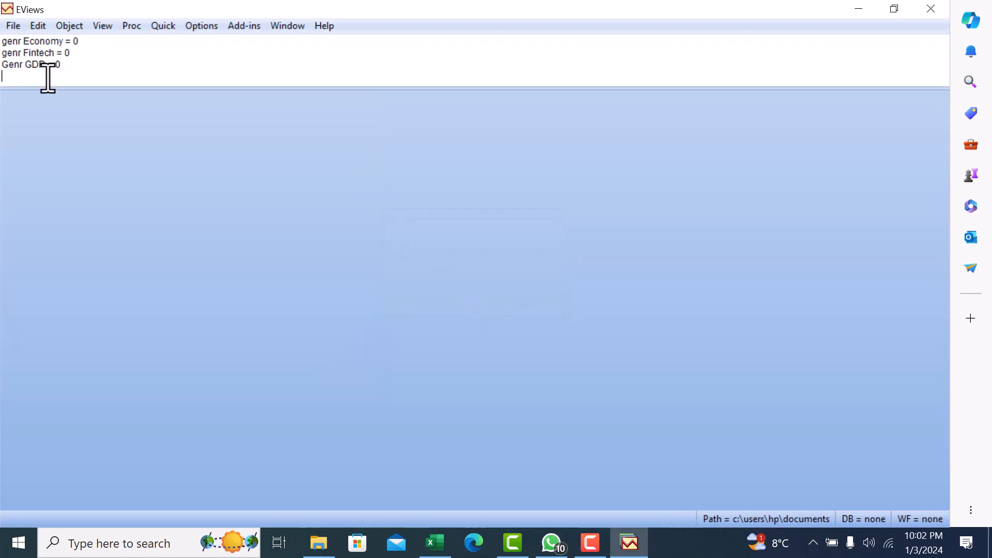
click(10, 27)
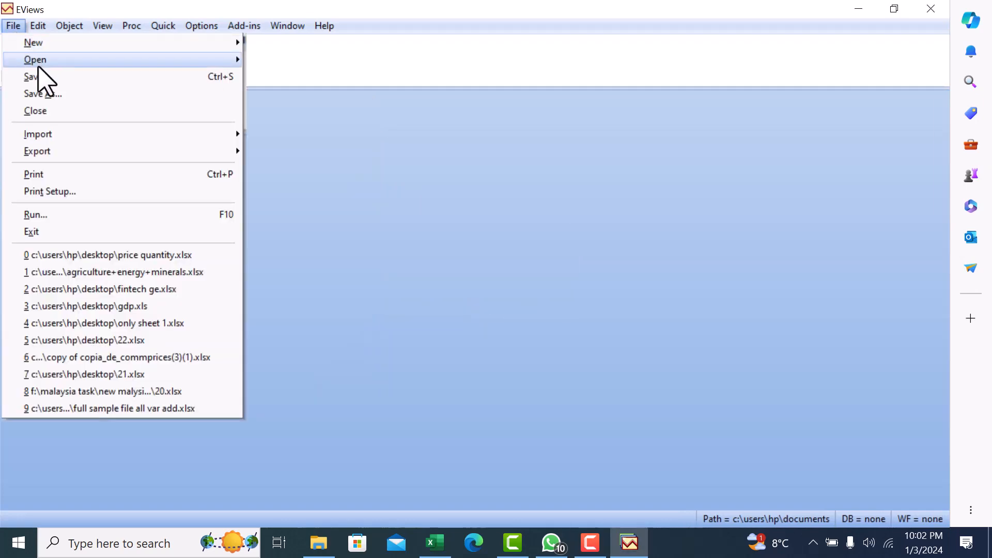
mouse_move(58, 63)
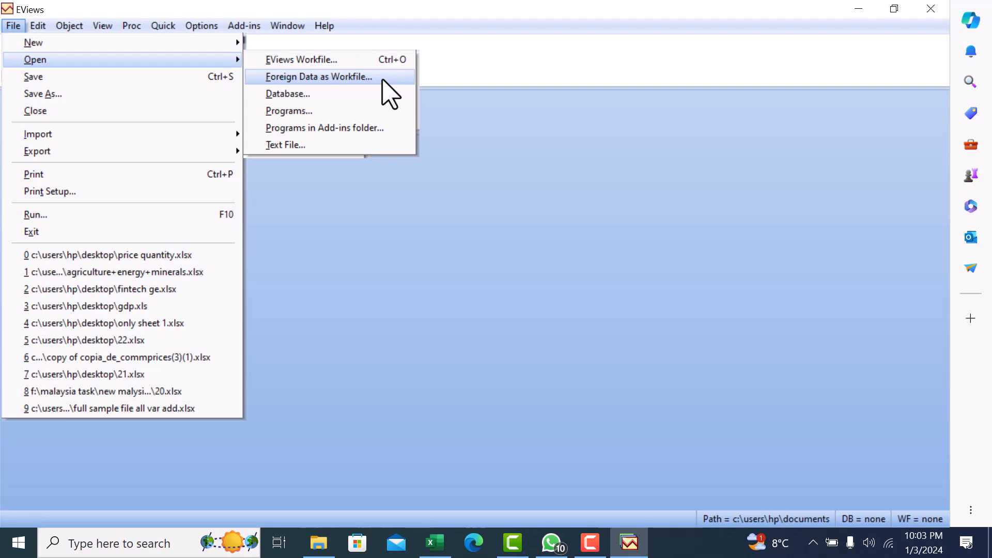
click(492, 154)
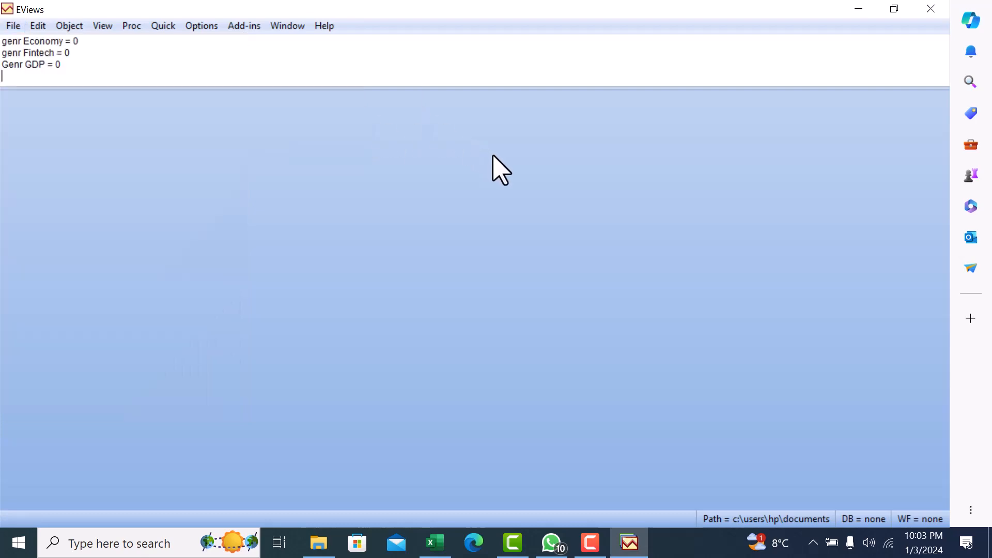
Minimize the EViews, Excel and File Explorer windows to check where the GDP+Fintech file is on the desktop.
click(858, 8)
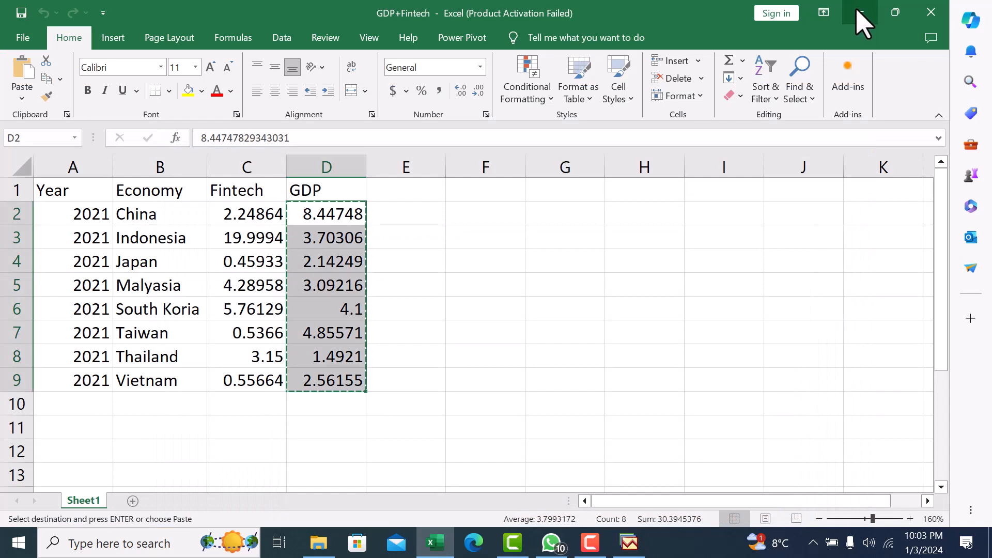
click(860, 15)
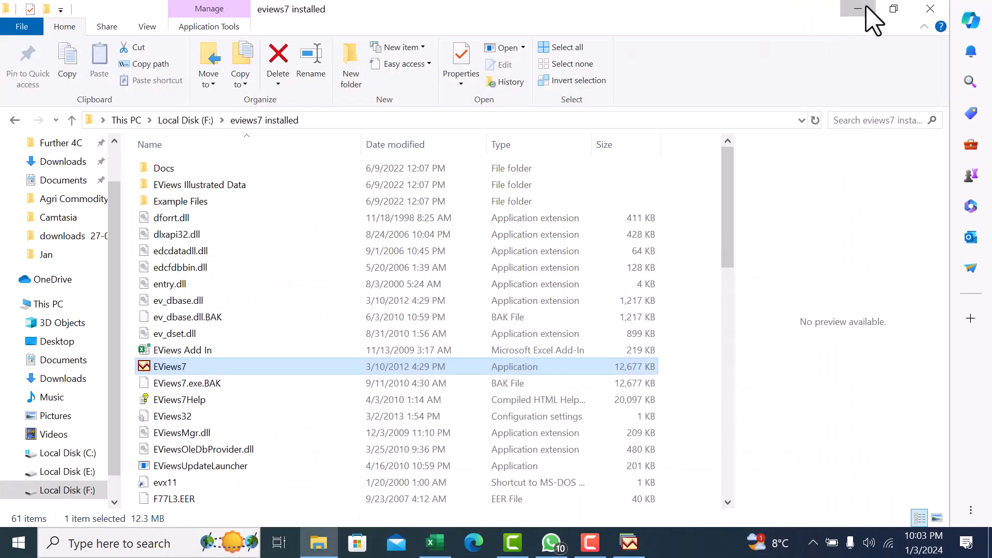
click(867, 7)
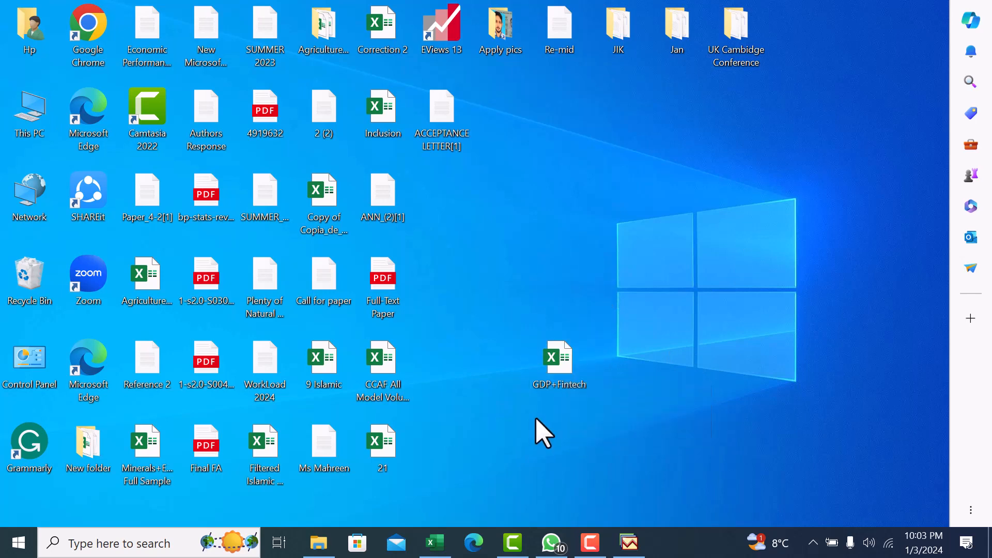
Switch to EViews and open the GDP+Fintech Excel file from the Desktop as a foreign data workfile.
click(630, 543)
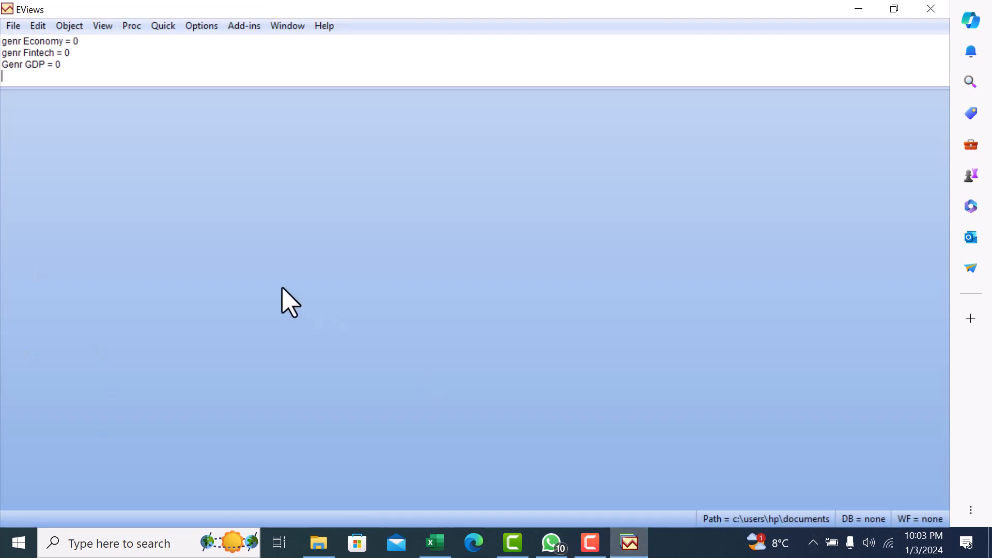
click(12, 28)
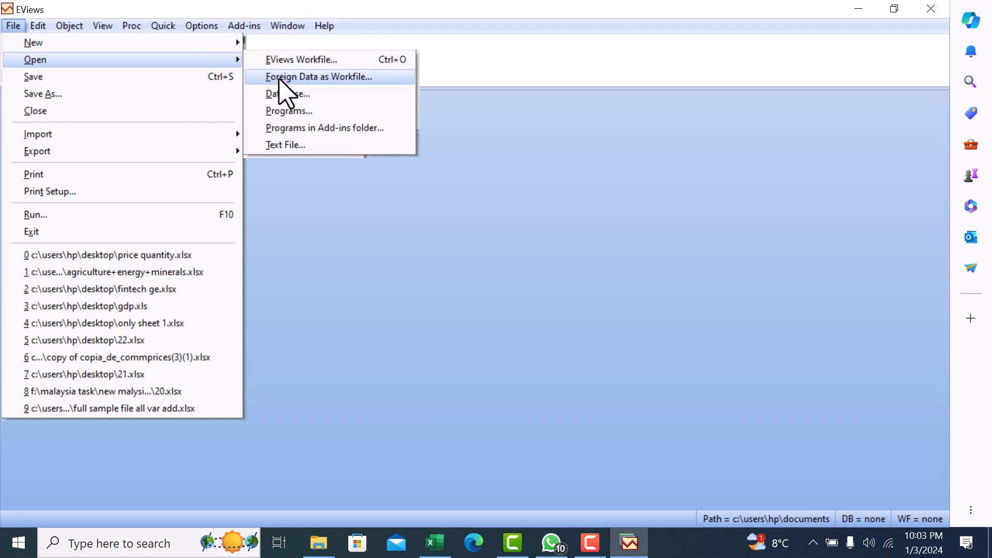
click(297, 79)
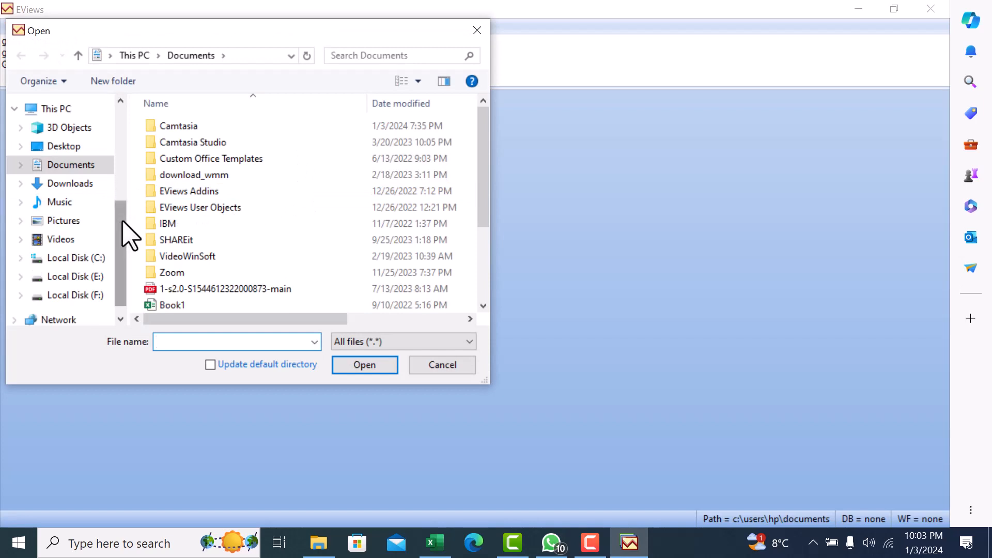
drag(123, 221, 122, 122)
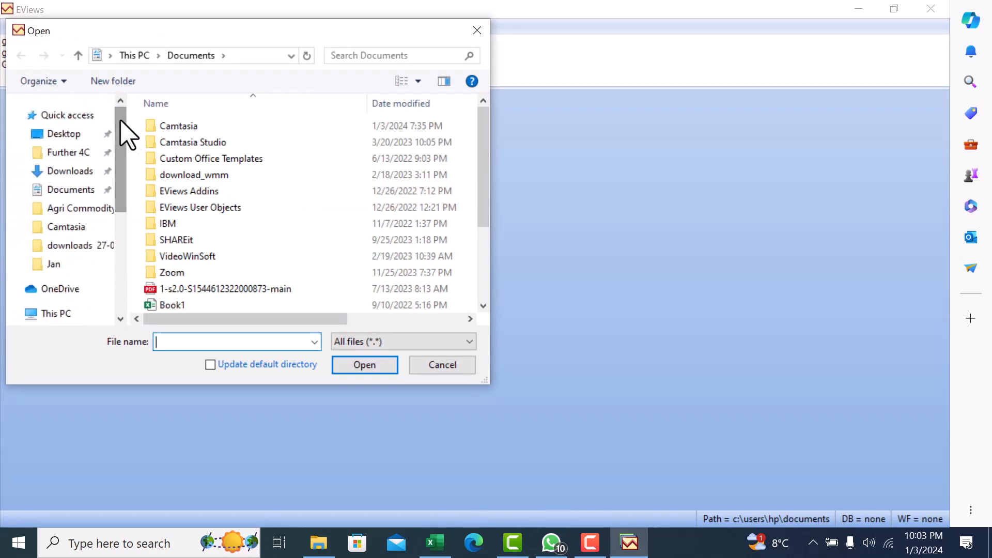
click(74, 135)
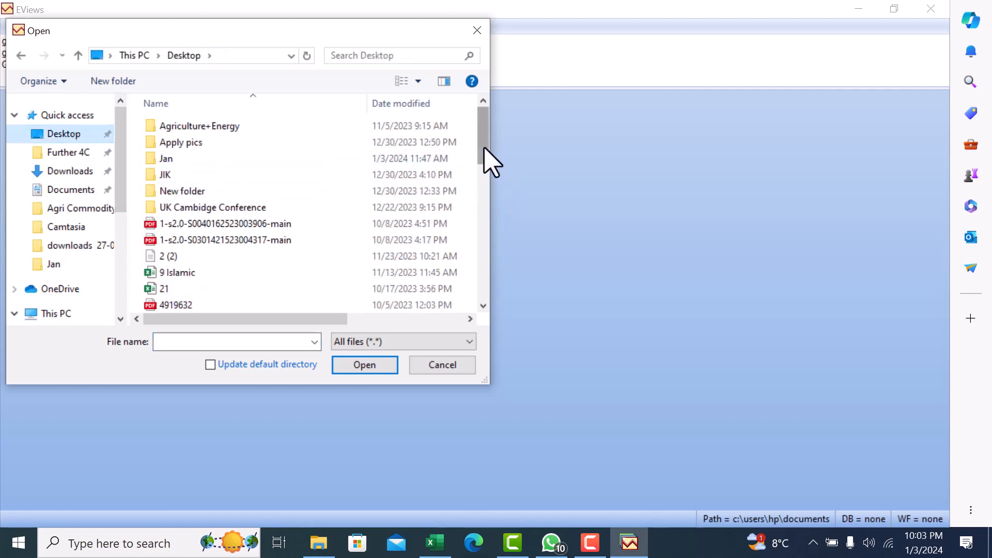
drag(485, 149, 483, 240)
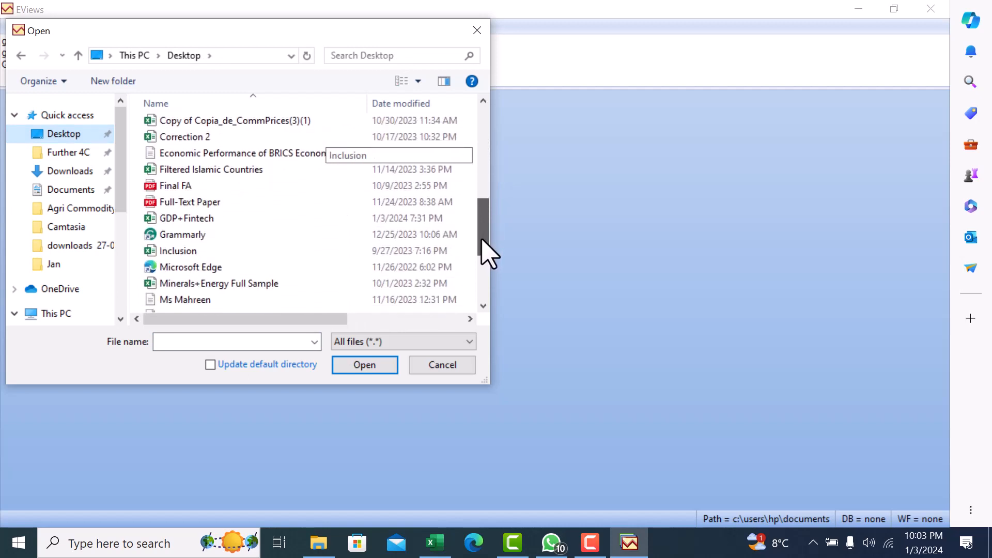
double_click(254, 217)
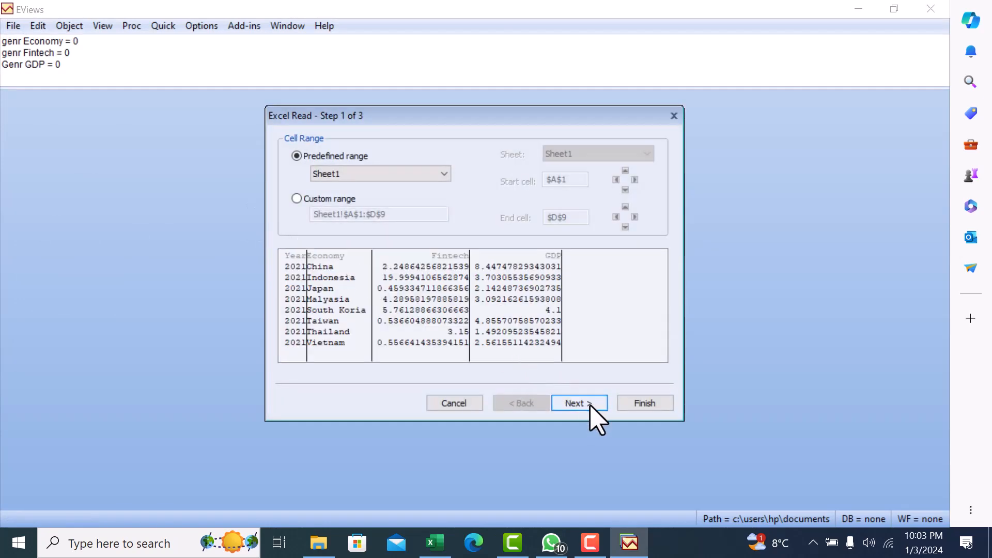
Import the predefined Sheet1 range into a new workfile with the basic structure set to Unstructured / Undated.
click(579, 403)
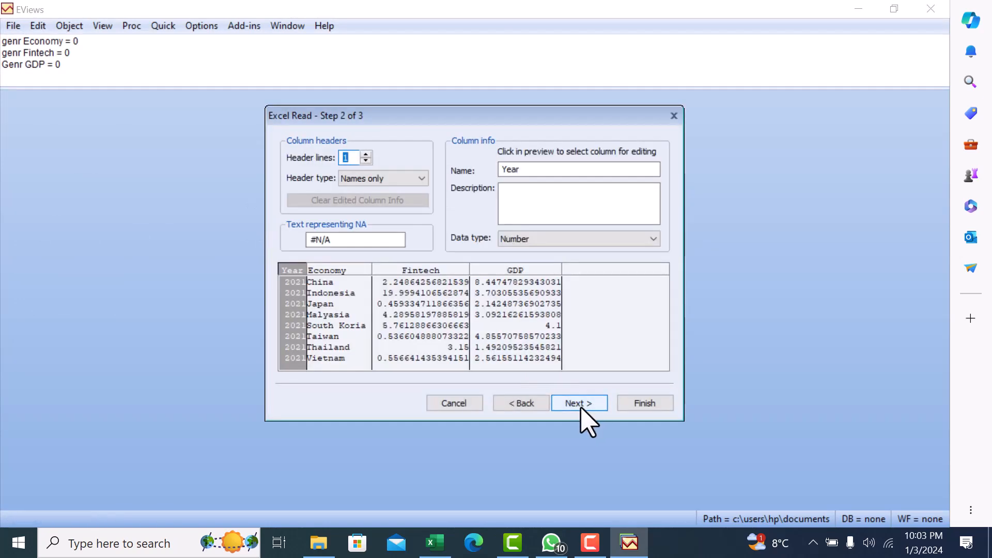
click(580, 404)
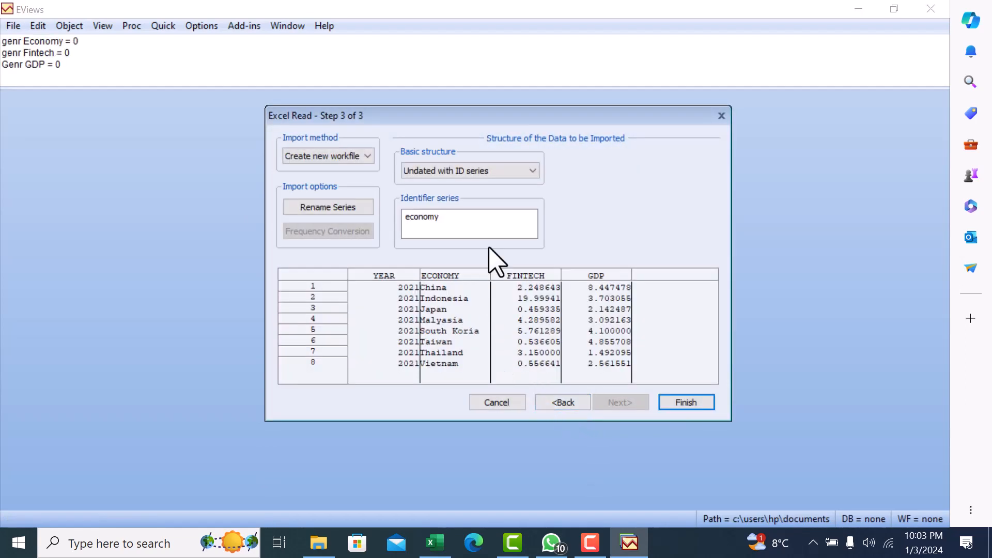
click(505, 174)
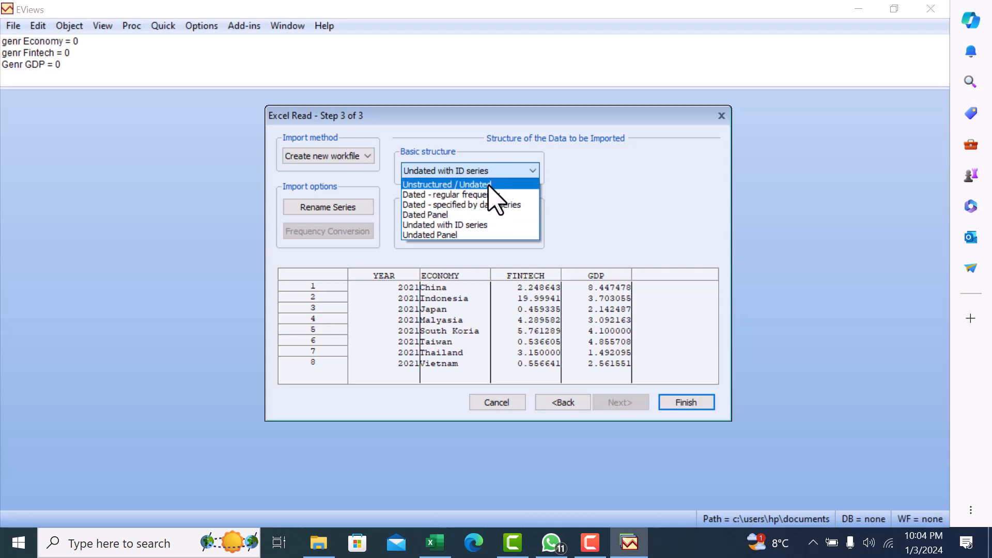
click(489, 185)
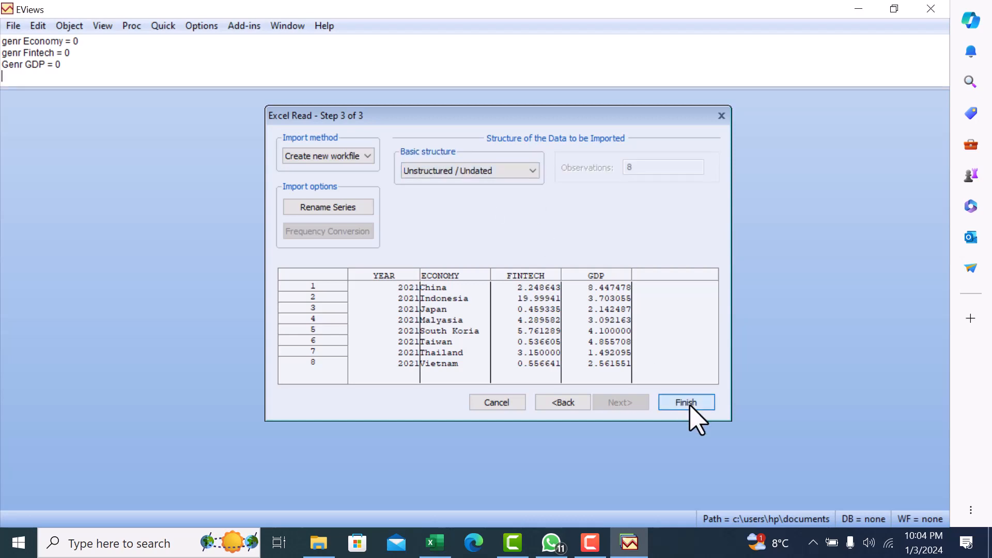
click(686, 403)
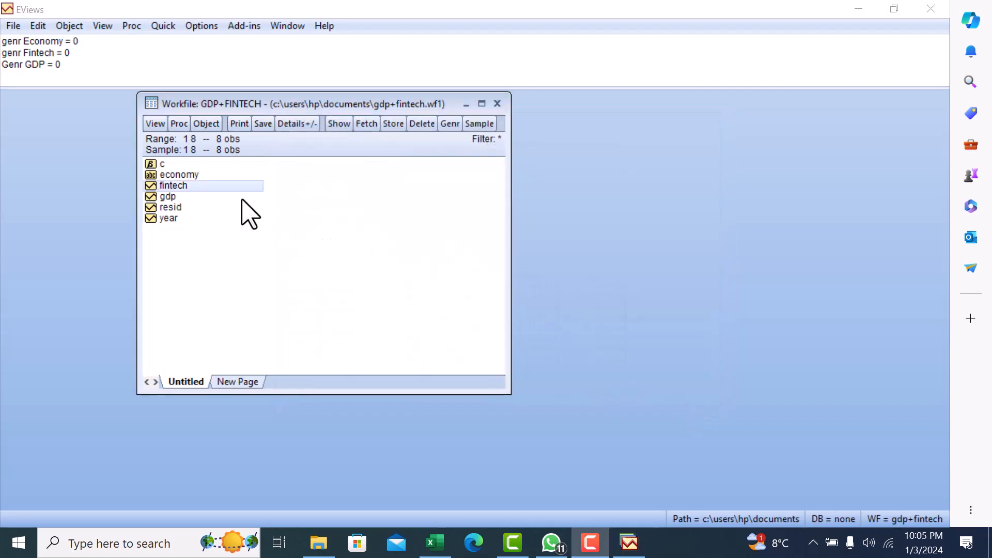
View the imported fintech series, and close the GDP+FINTECH workfile without saving it.
double_click(191, 186)
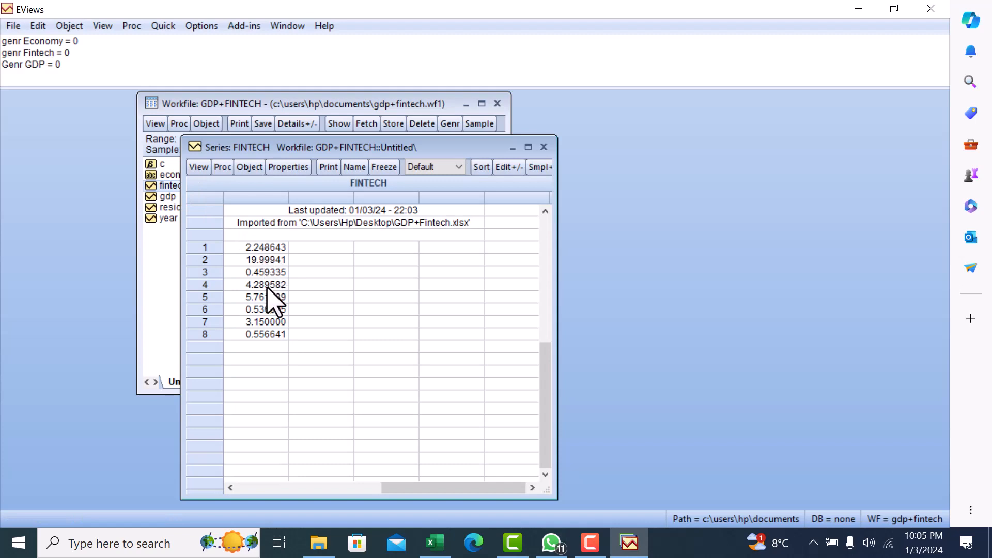
click(544, 148)
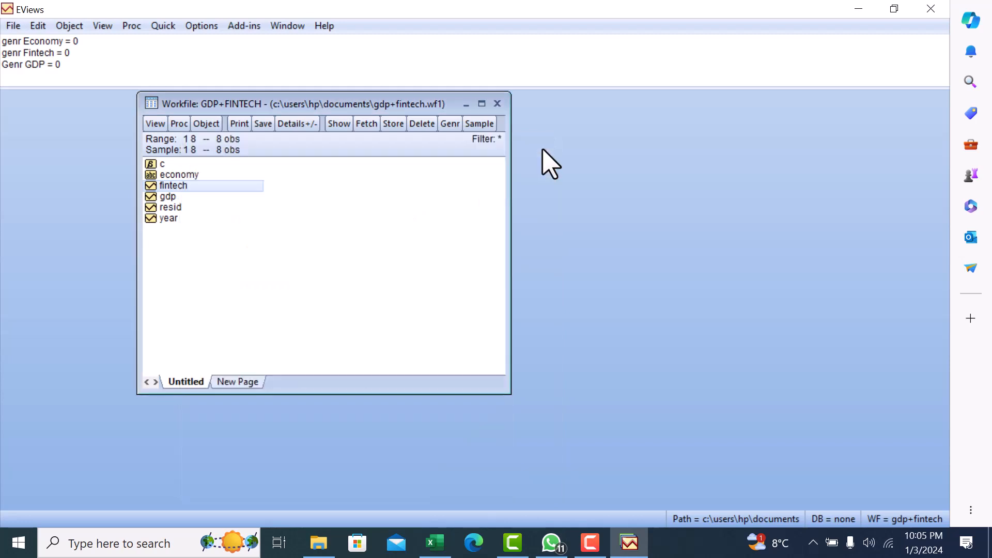
click(498, 104)
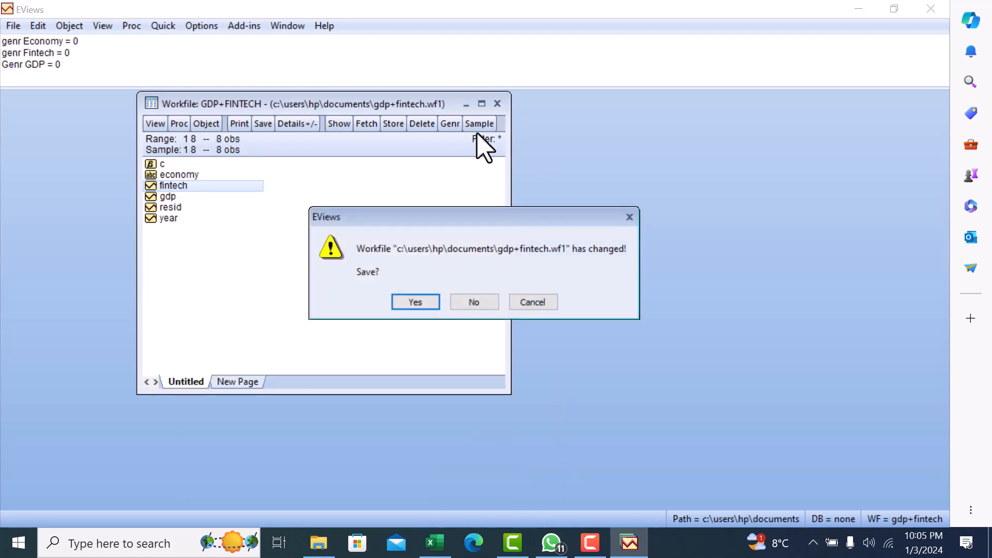
click(471, 303)
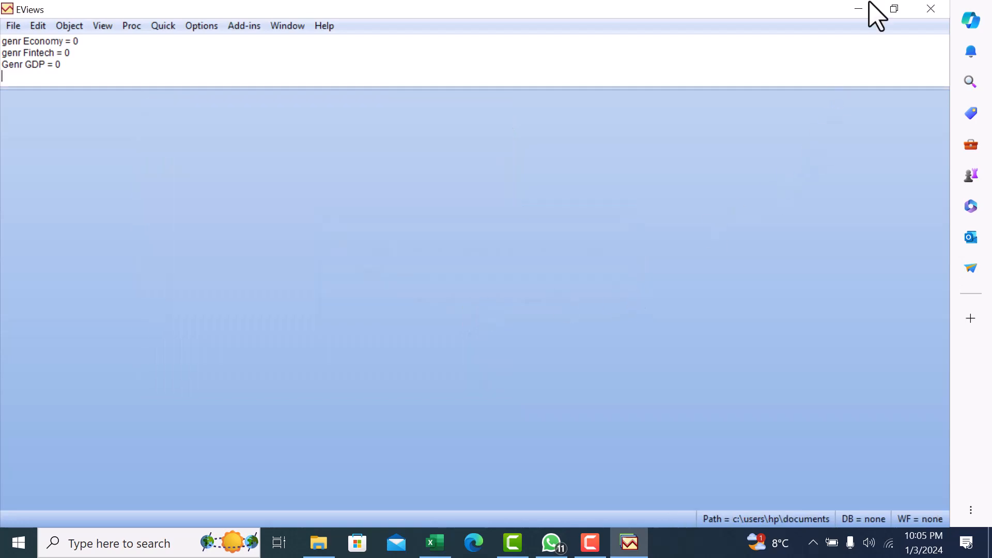
Bring the GDP+Fintech Excel file from the desktop straight into EViews, accepting the Sheet1 range and column headers.
click(858, 9)
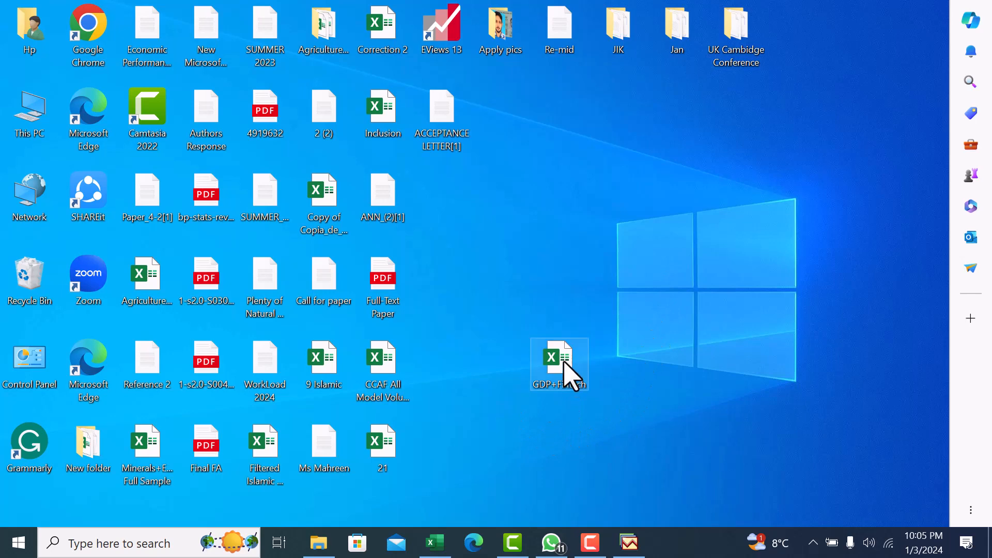
drag(564, 362, 335, 279)
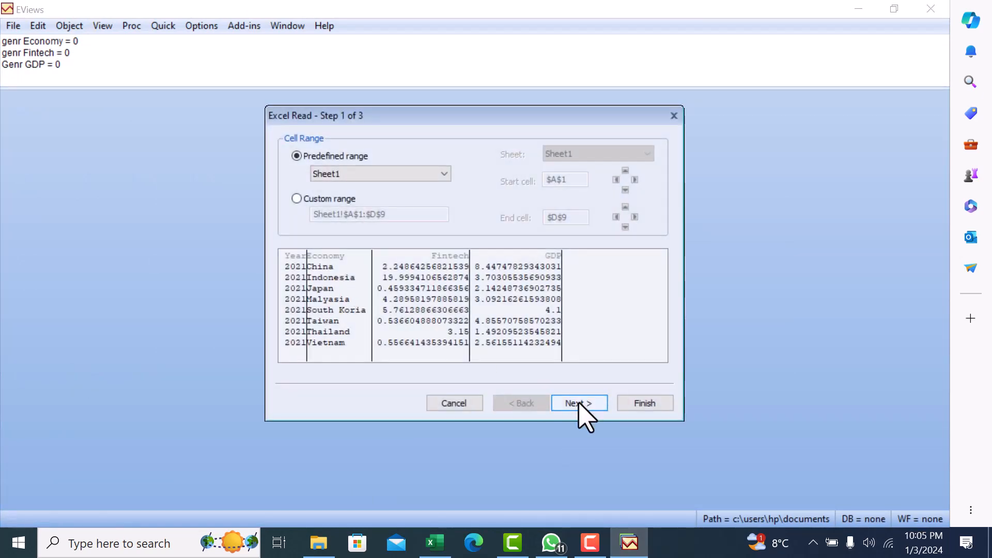
click(580, 404)
click(580, 404)
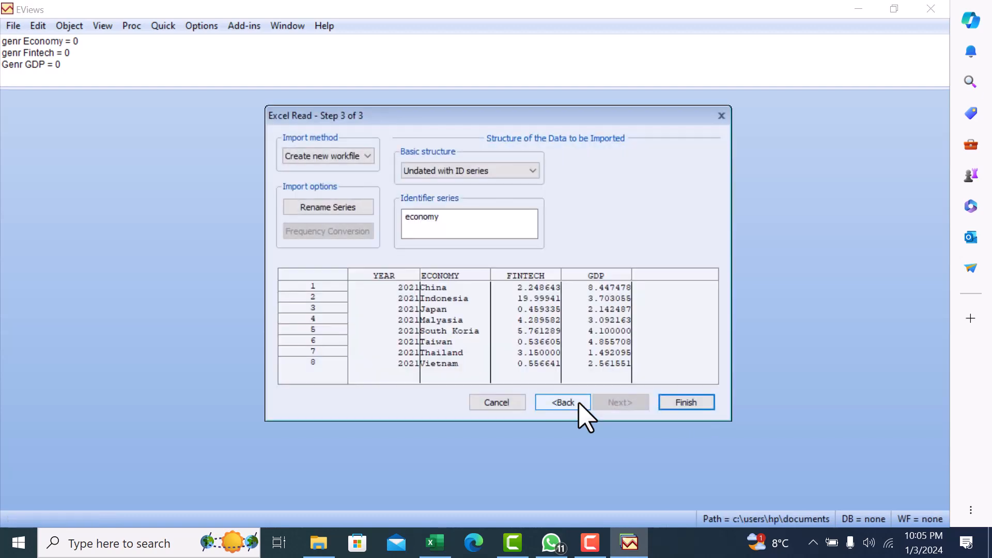
Set the basic structure to Unstructured / Undated and finish the import as a new workfile.
click(531, 169)
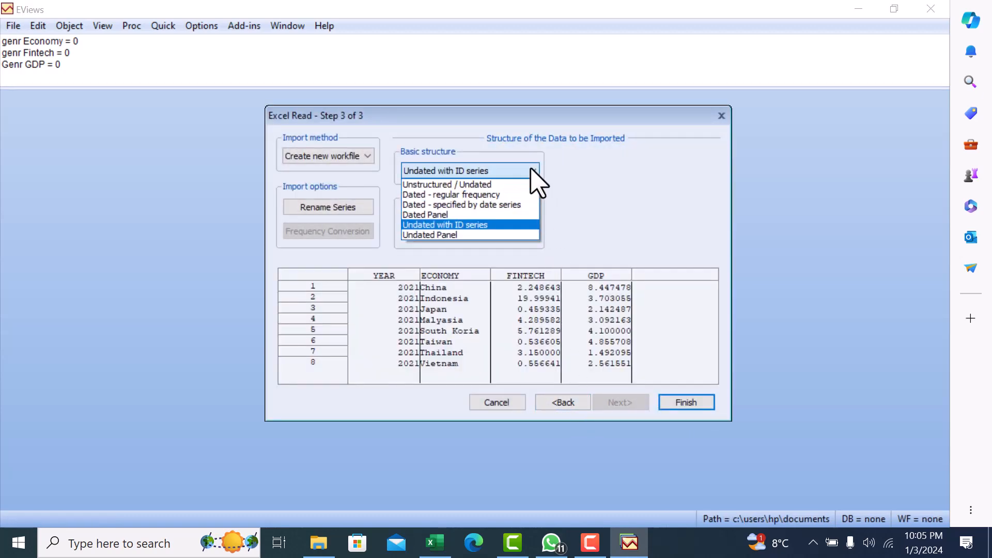
click(497, 185)
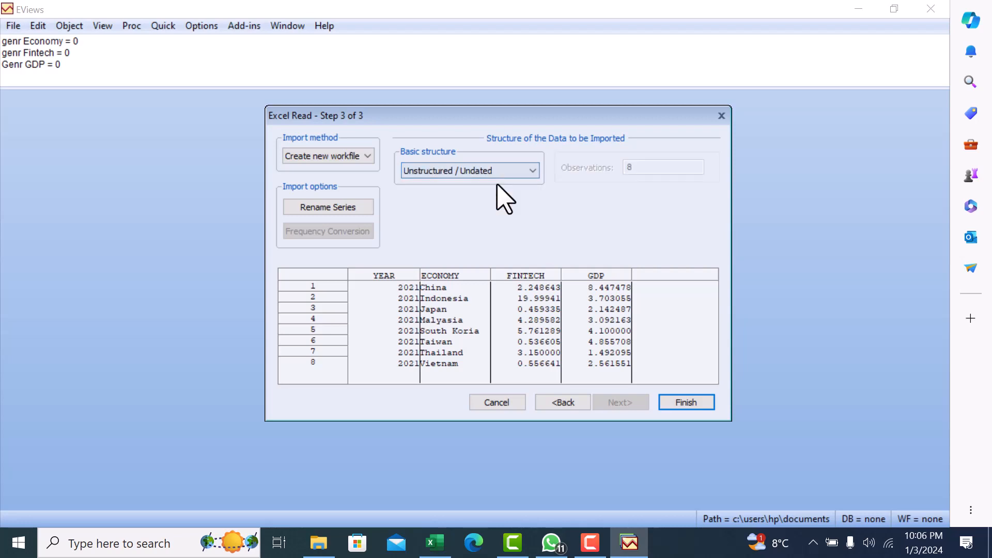
click(691, 402)
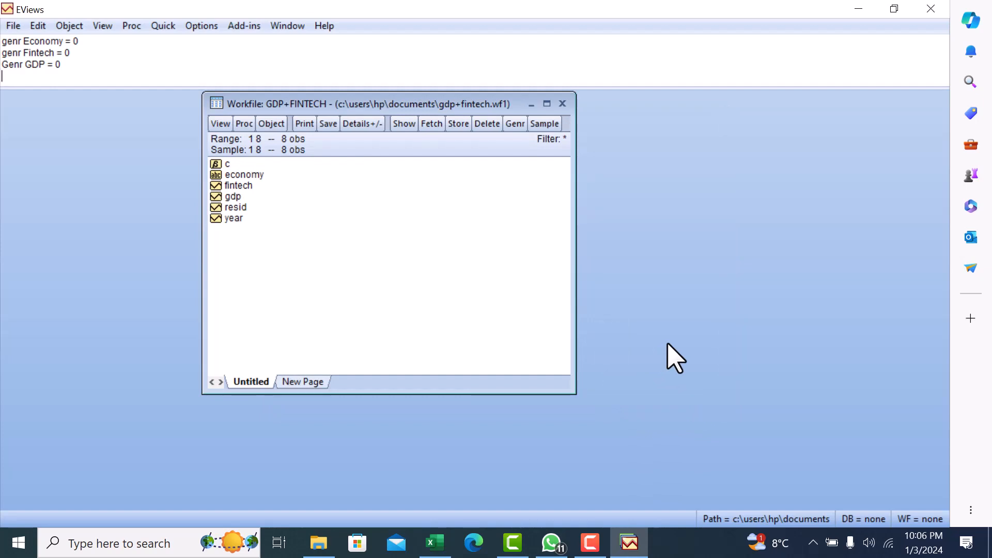
Open the fintech series to check its imported values, and close it again.
double_click(248, 185)
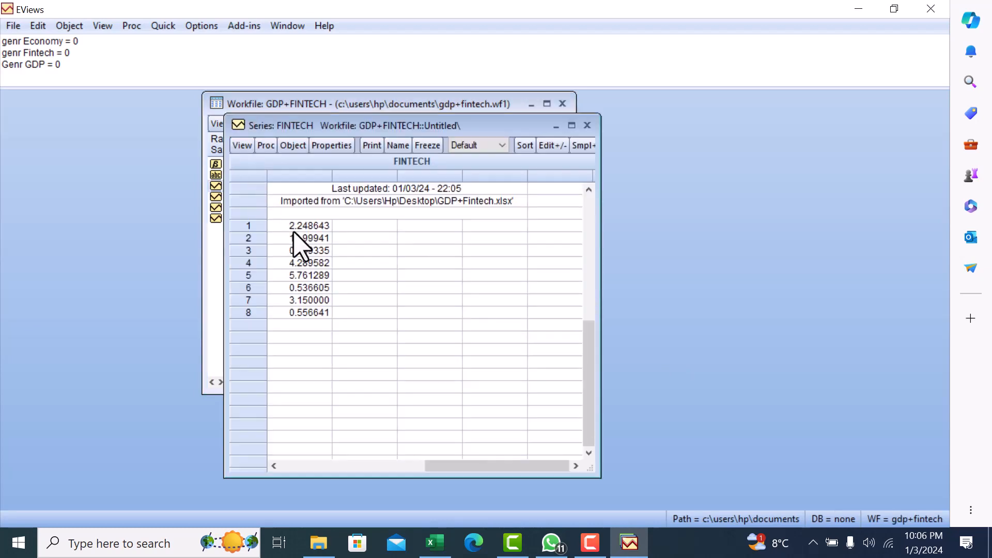
click(588, 126)
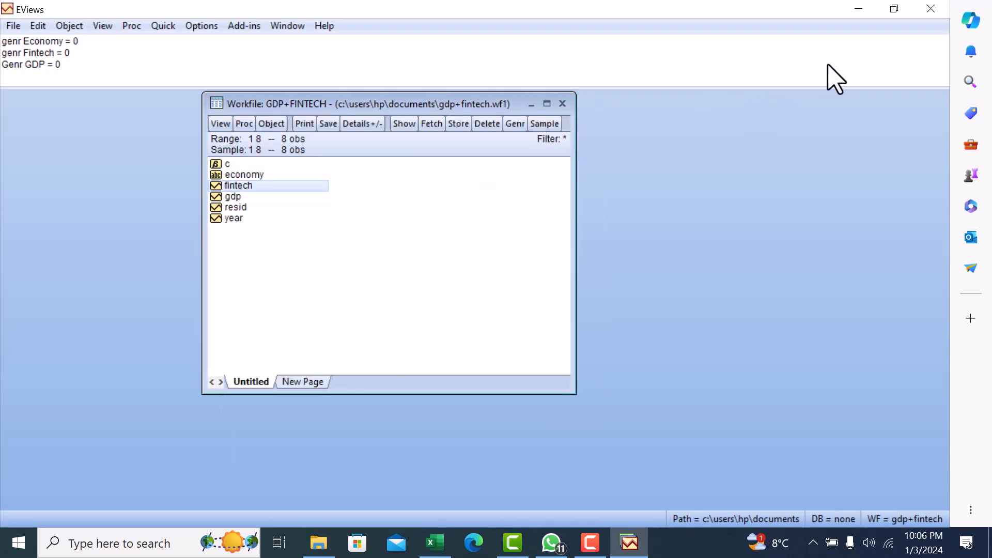